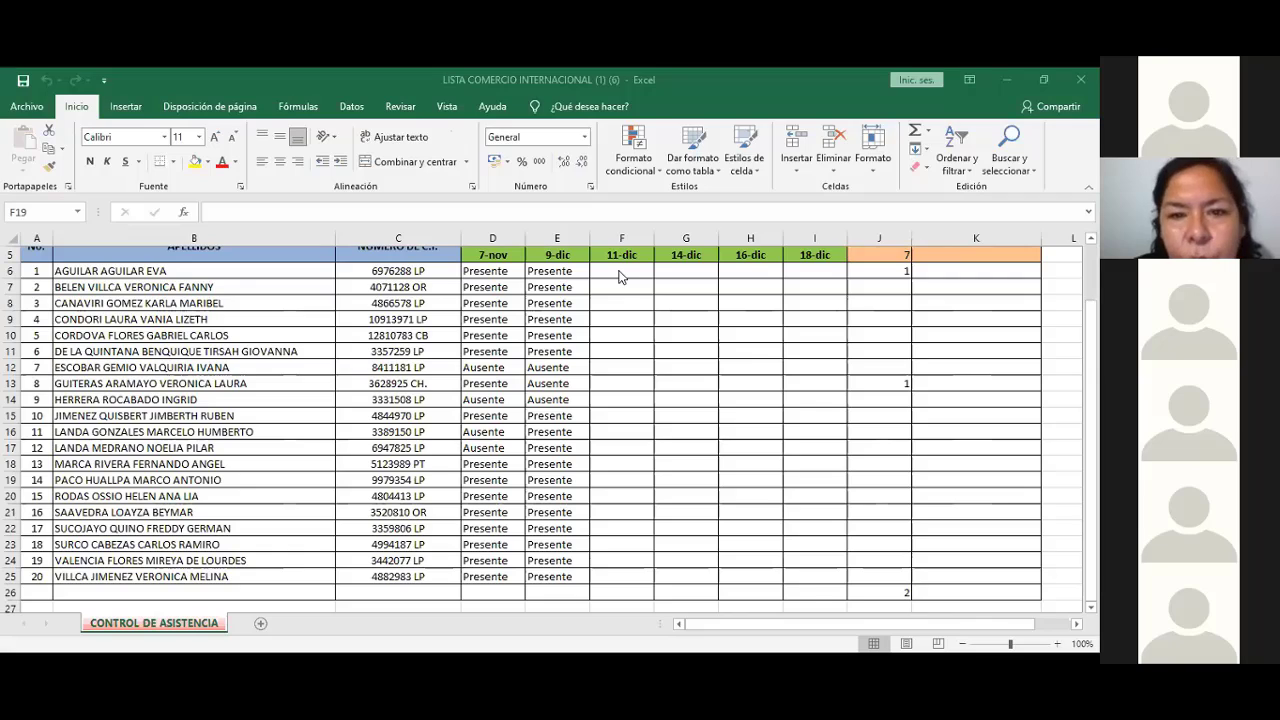
- Record Presente in the 11-dic column for students 1 and 2 (cells F6 and F7)
{"action": "left_click", "coordinate": [618, 271]}
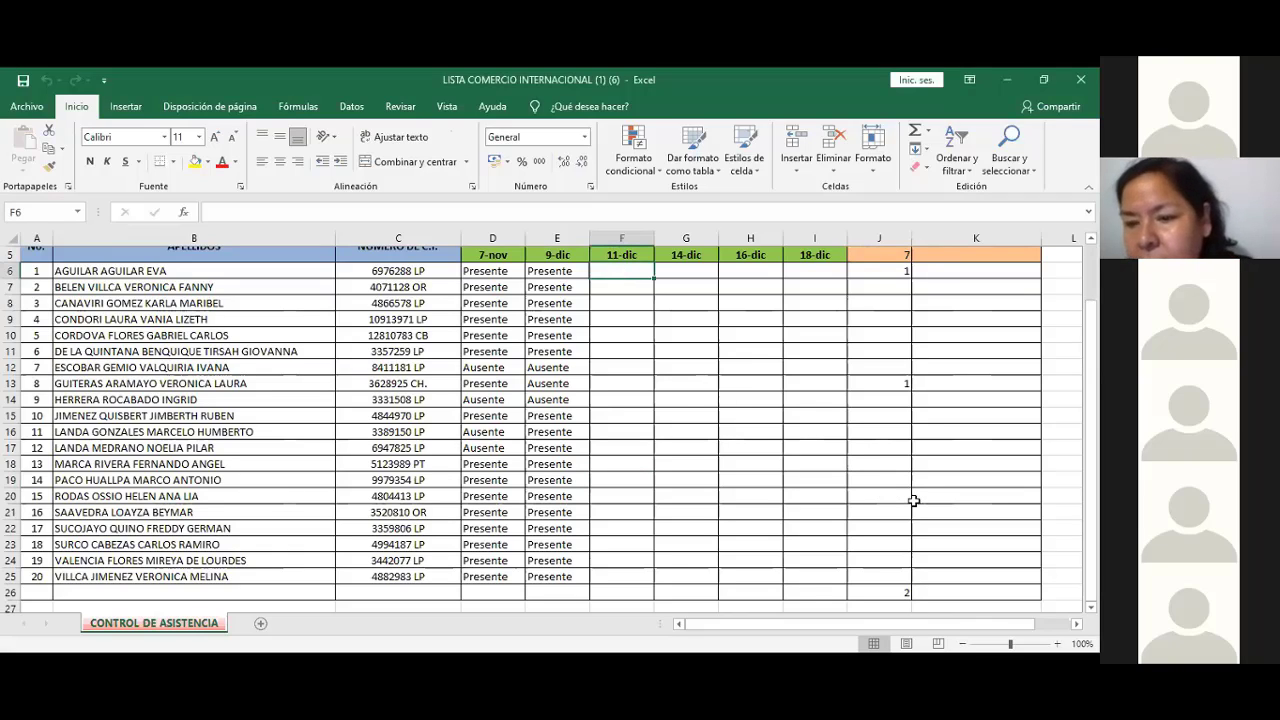
{"action": "double_click", "coordinate": [618, 273]}
{"action": "type", "text": "P"}
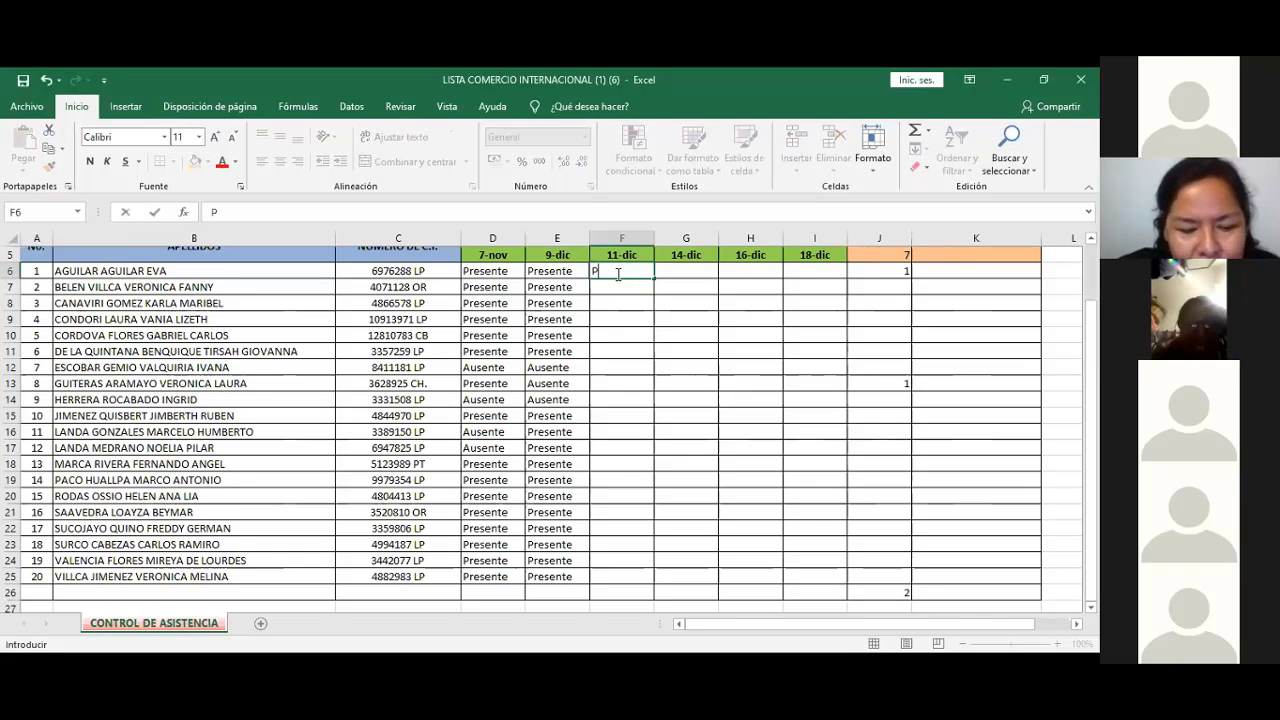
{"action": "type", "text": "resente"}
{"action": "key", "text": "ctrl+Return"}
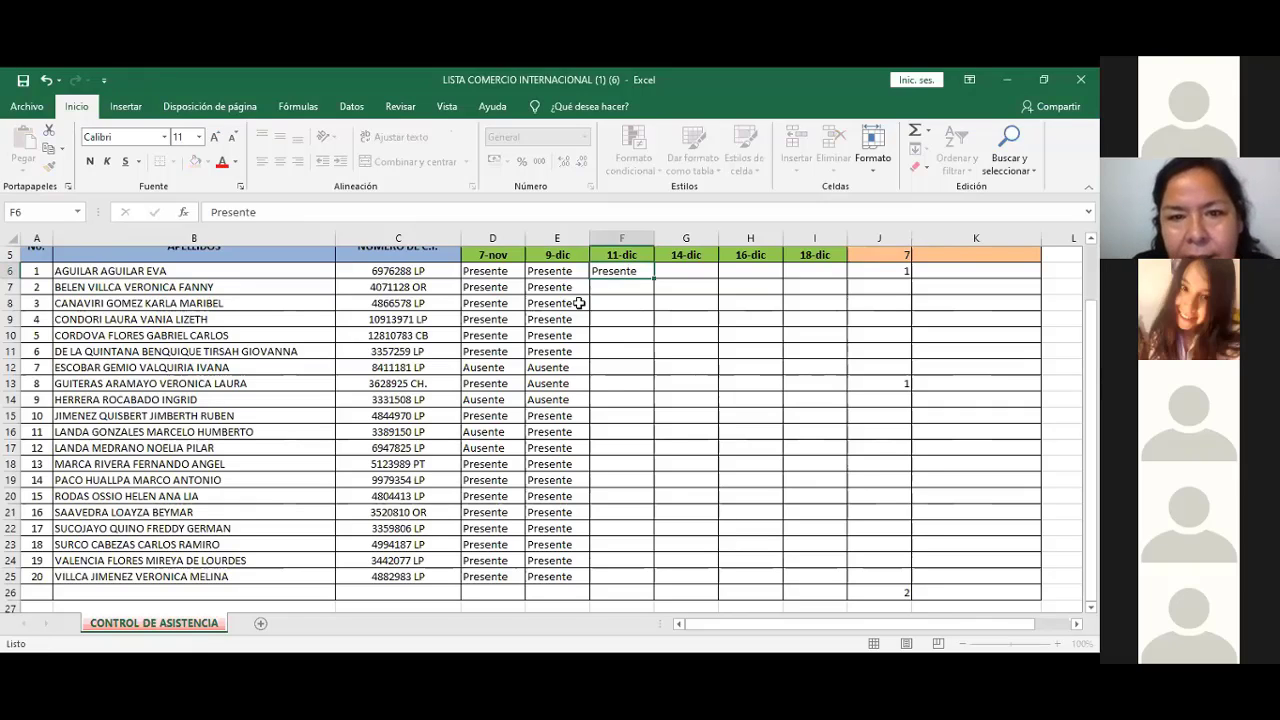
{"action": "key", "text": "Return"}
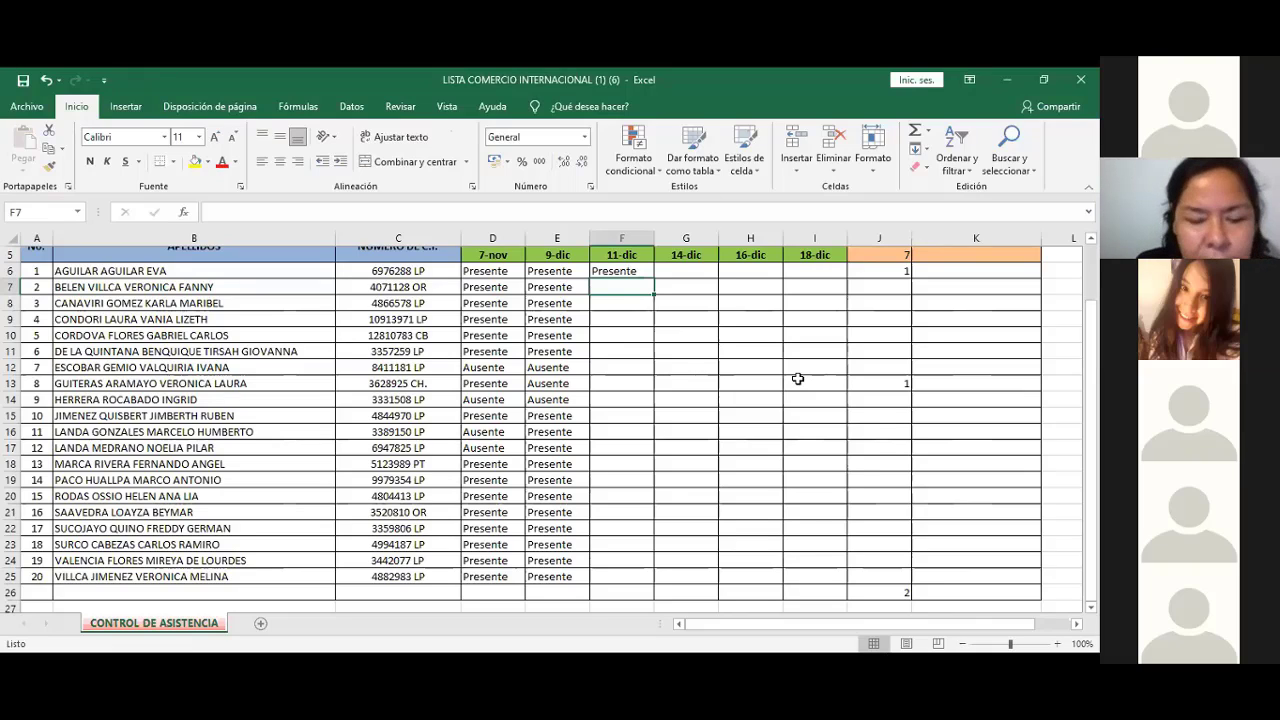
{"action": "type", "text": "Presente"}
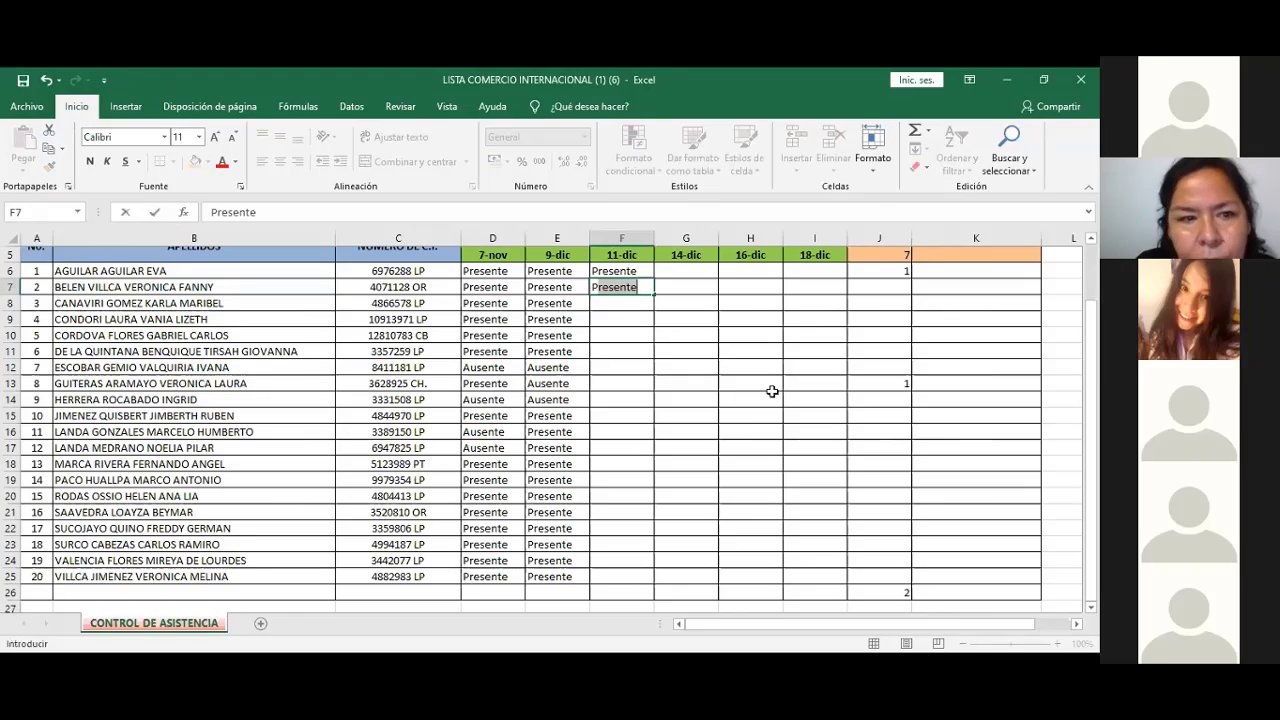
{"action": "key", "text": "Return"}
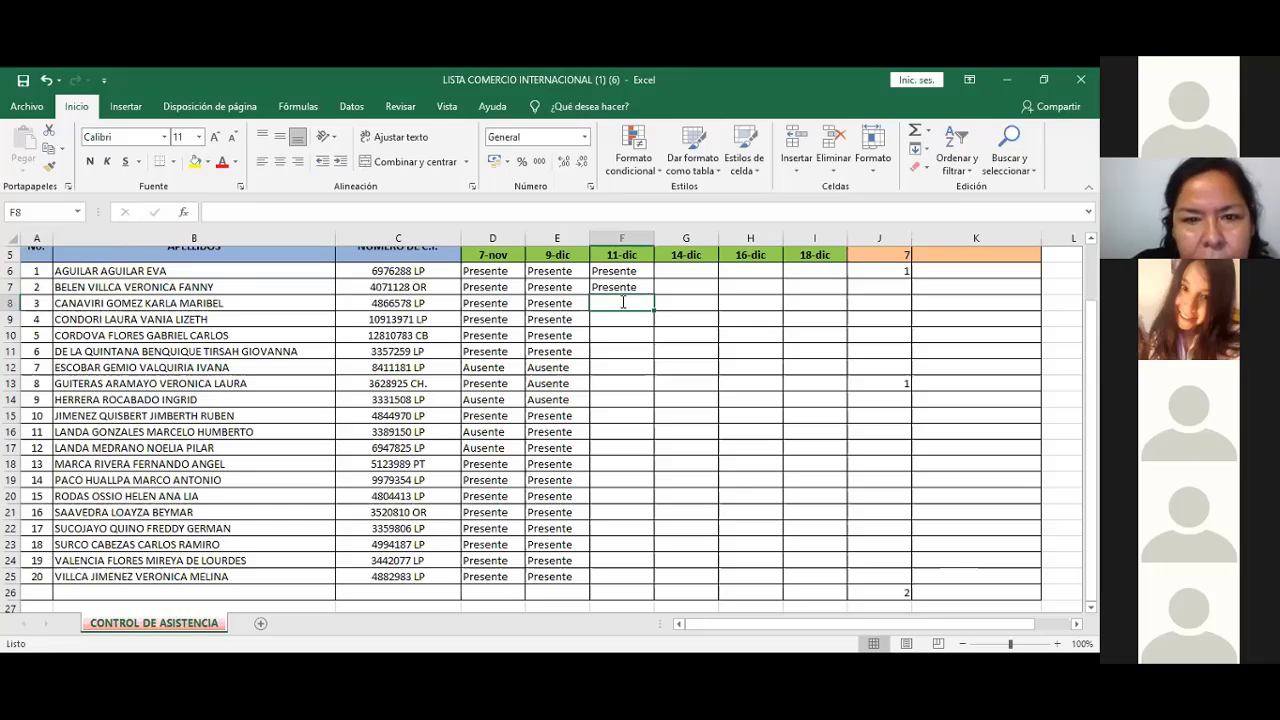
- Record Presente in the 11-dic column for students 3 to 6 (cells F8 to F11)
{"action": "type", "text": "Presente"}
{"action": "key", "text": "Return"}
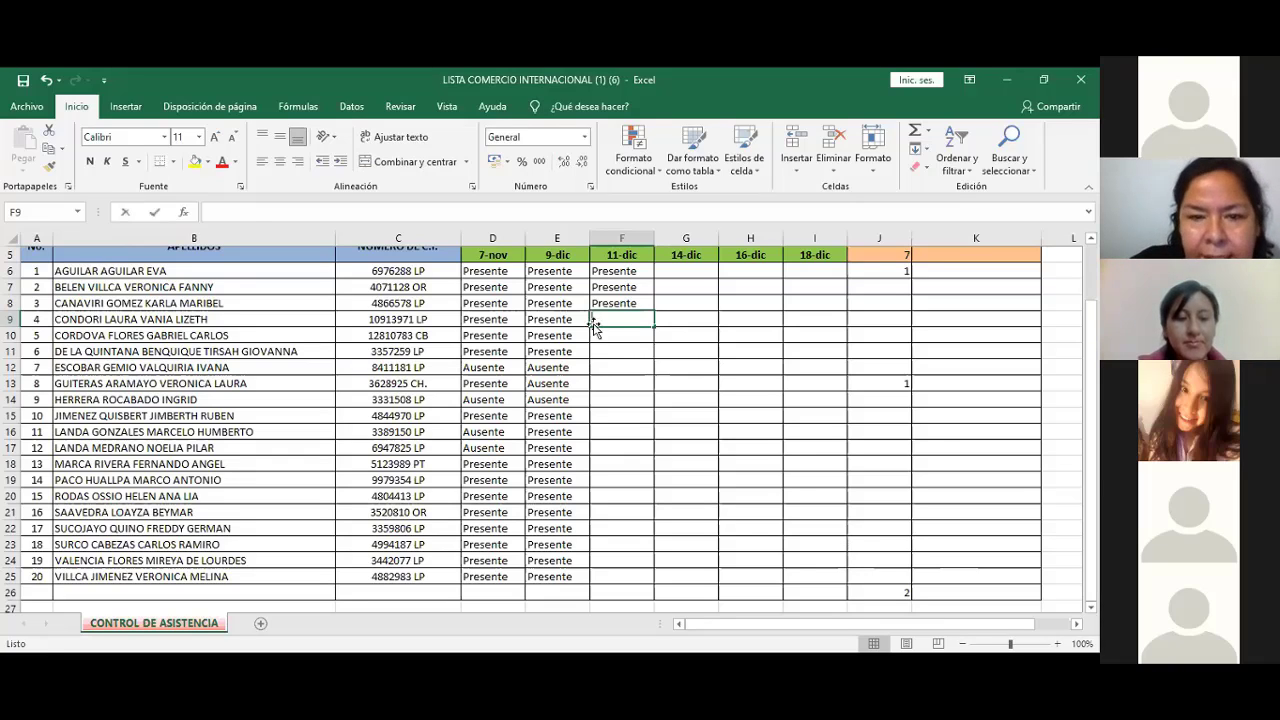
{"action": "type", "text": "Presente"}
{"action": "key", "text": "Return"}
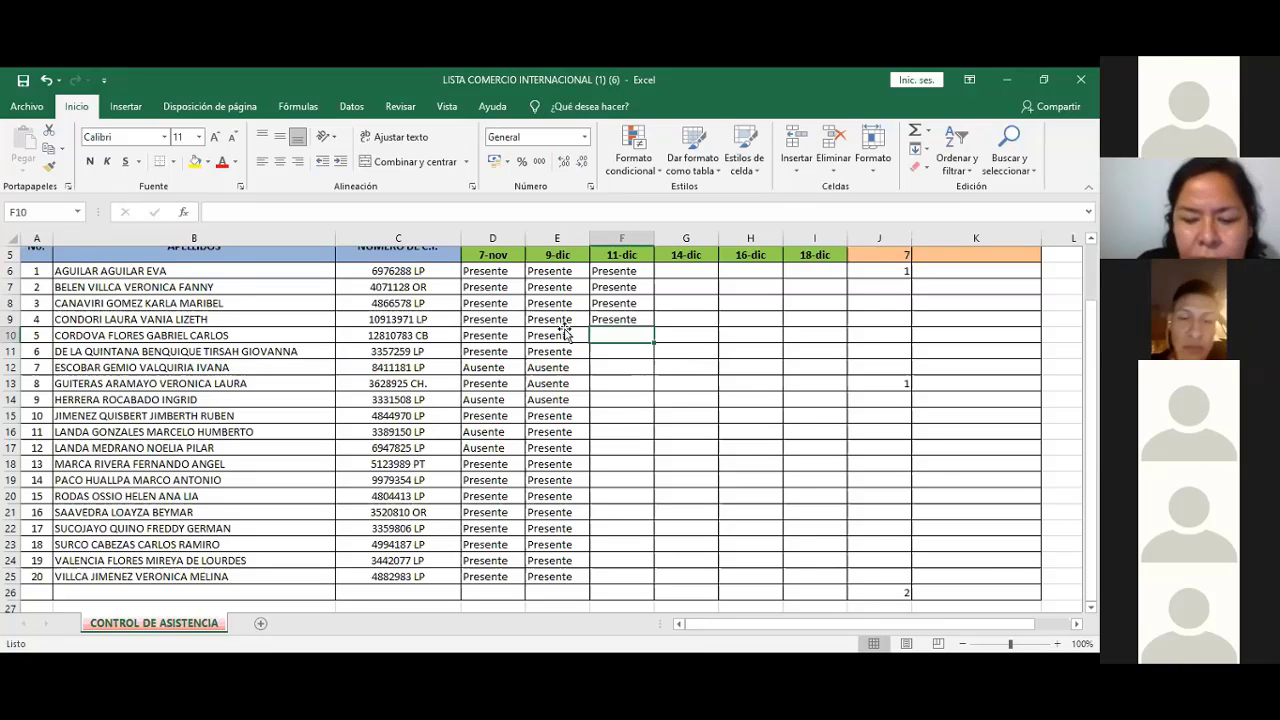
{"action": "type", "text": "Presente"}
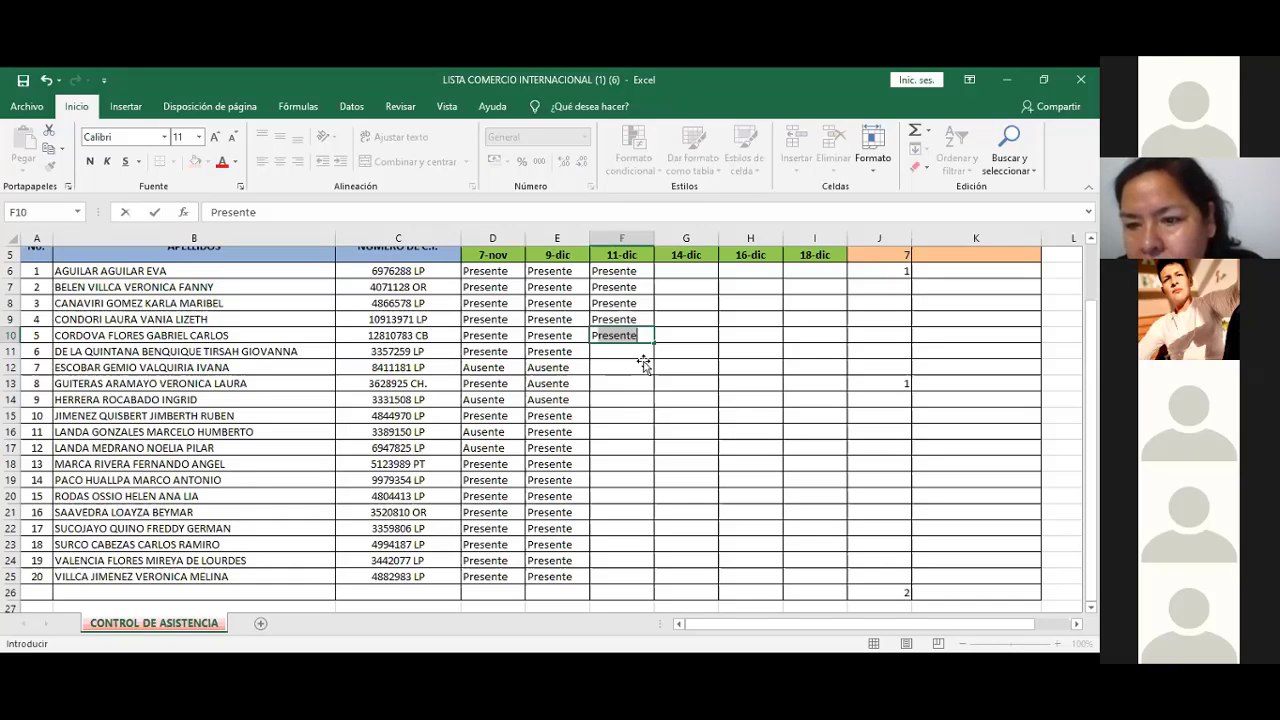
{"action": "key", "text": "Return"}
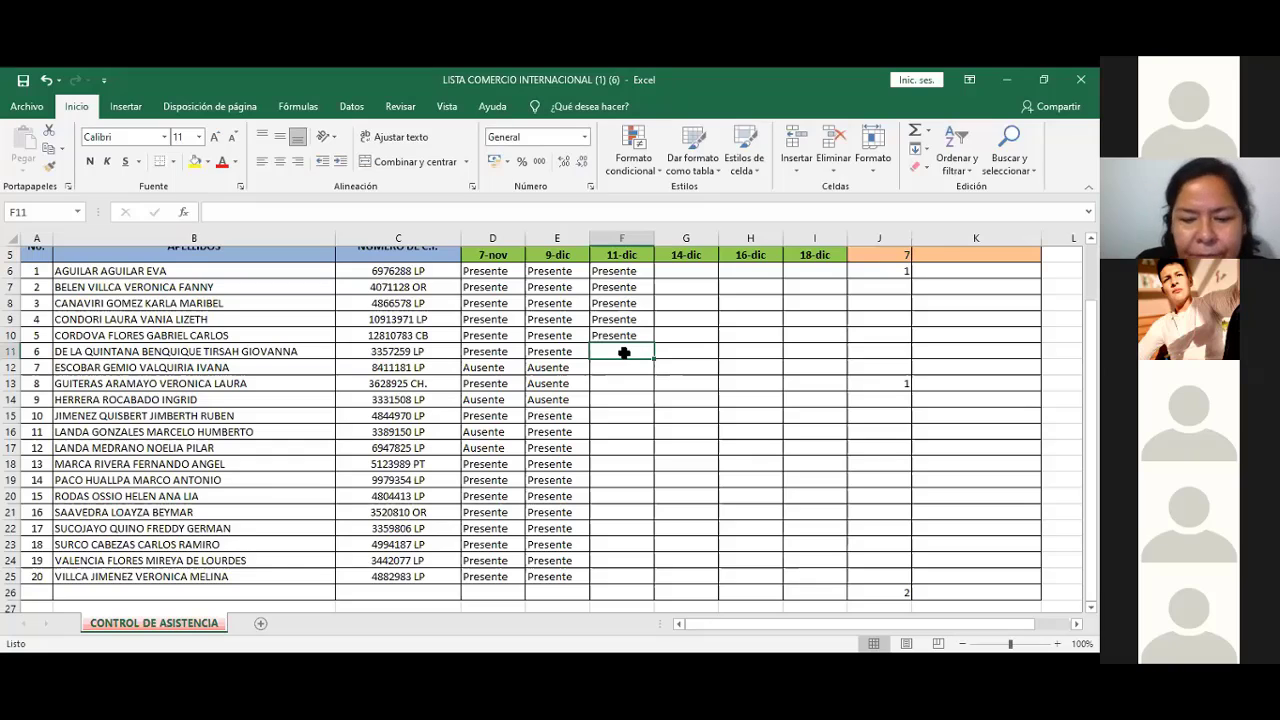
{"action": "type", "text": "Presente"}
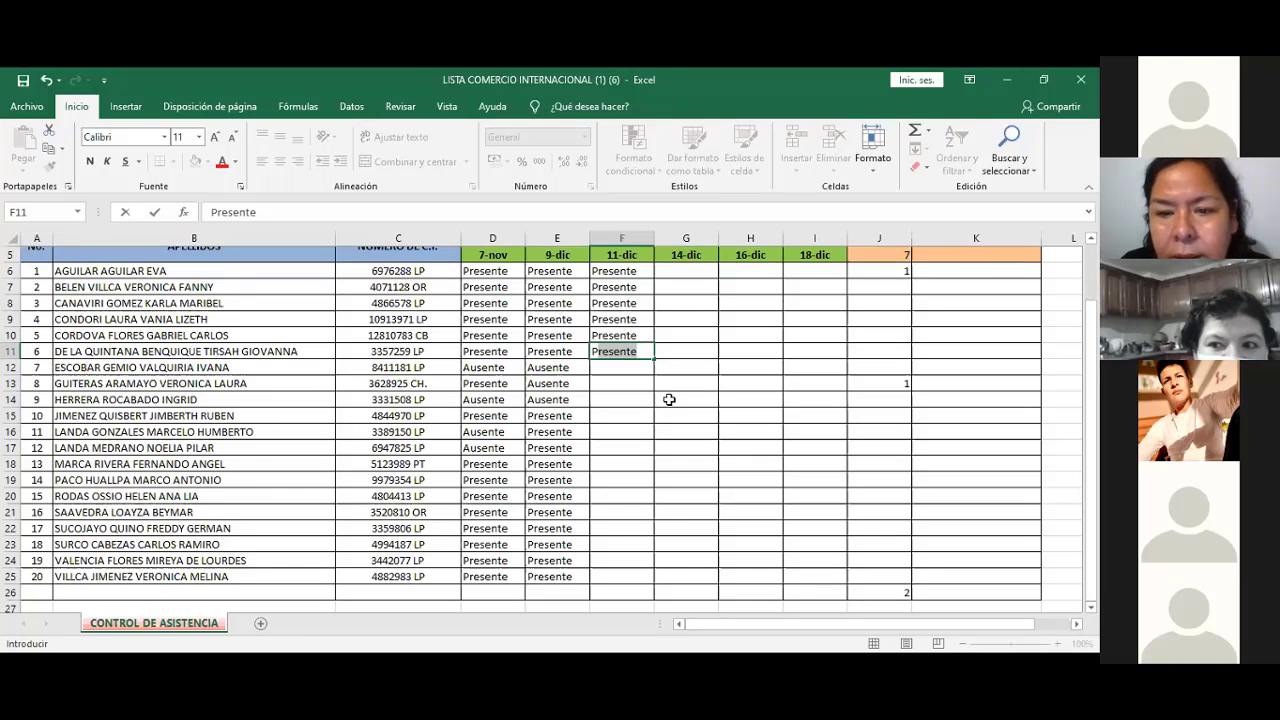
- Record Ausente in the 11-dic column for student 7 (cell F12)
{"action": "left_click", "coordinate": [622, 366]}
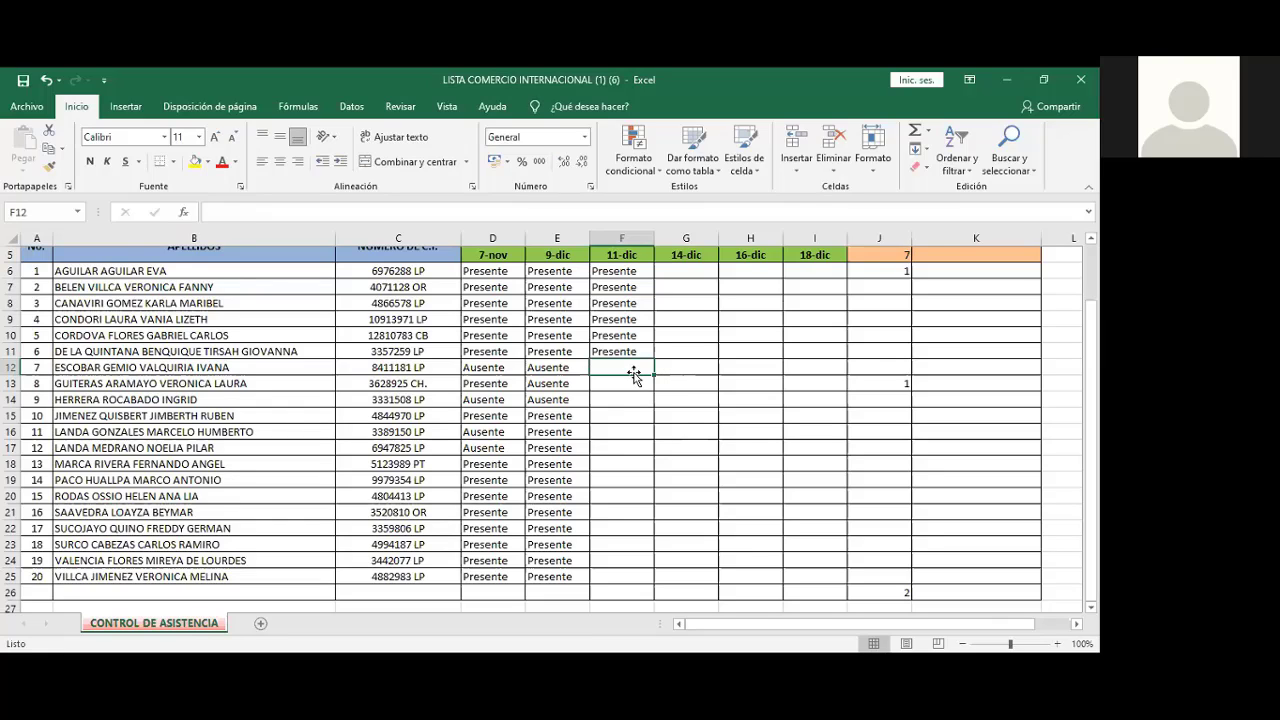
{"action": "type", "text": "Ausente"}
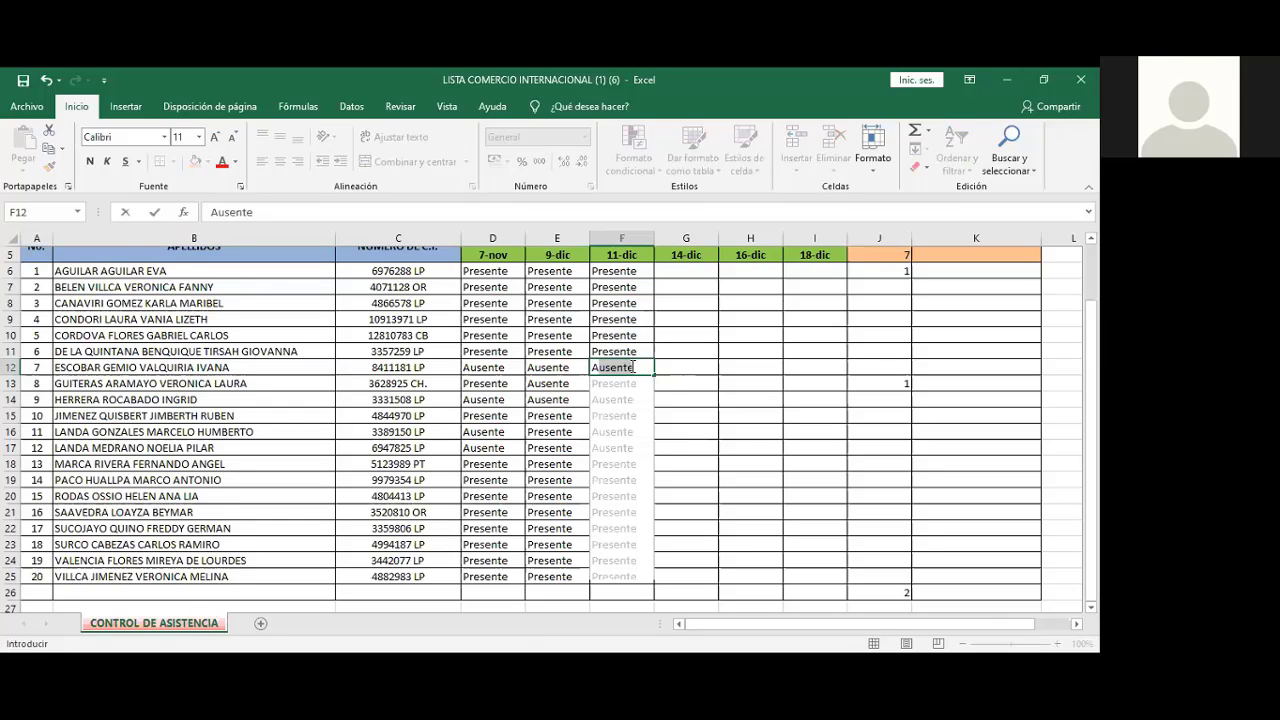
{"action": "key", "text": "Return"}
- Clear the automatically filled attendance entries for students 8 to 20 in the 11-dic column (F13:F25)
{"action": "key", "text": "shift+Down"}
{"action": "key", "text": "shift+Down"}
{"action": "key", "text": "shift+Down"}
{"action": "key", "text": "shift+Down"}
{"action": "key", "text": "shift+Down"}
{"action": "key", "text": "shift+Down"}
{"action": "key", "text": "shift+Down"}
{"action": "key", "text": "shift+Down"}
{"action": "key", "text": "shift+Down"}
{"action": "key", "text": "shift+Down"}
{"action": "key", "text": "shift+Down"}
{"action": "key", "text": "shift+Down"}
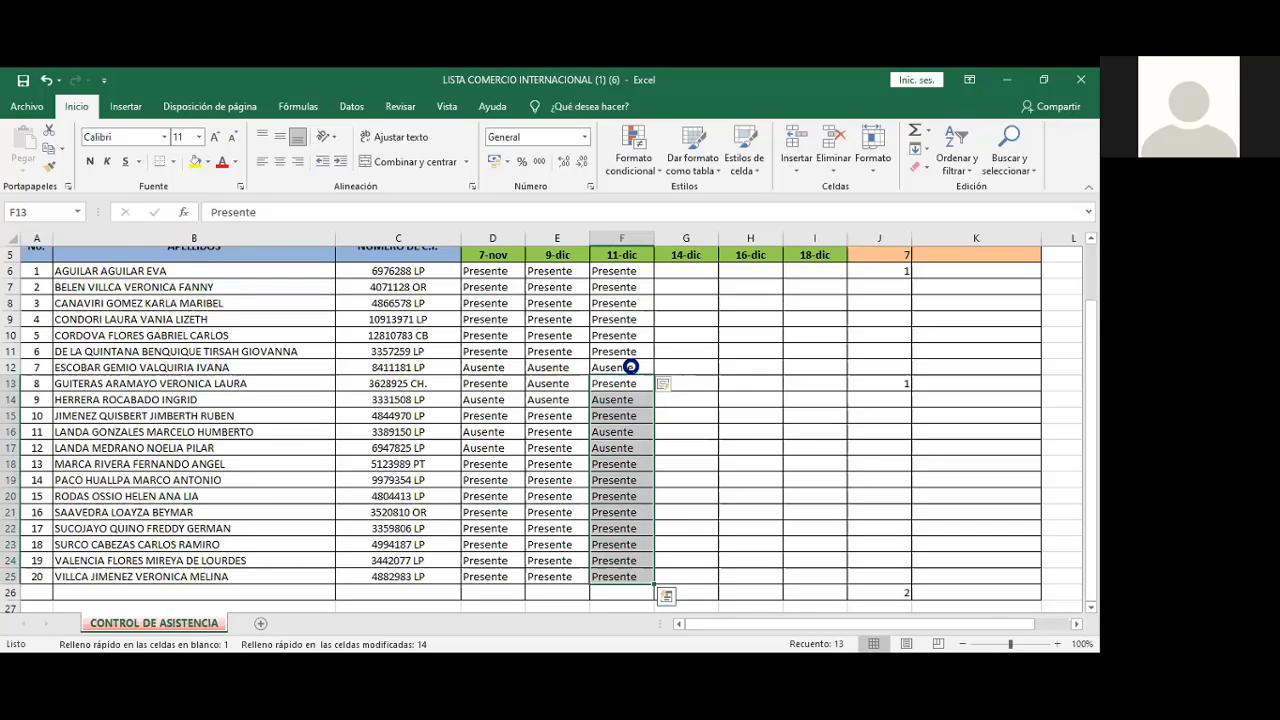
{"action": "key", "text": "Delete"}
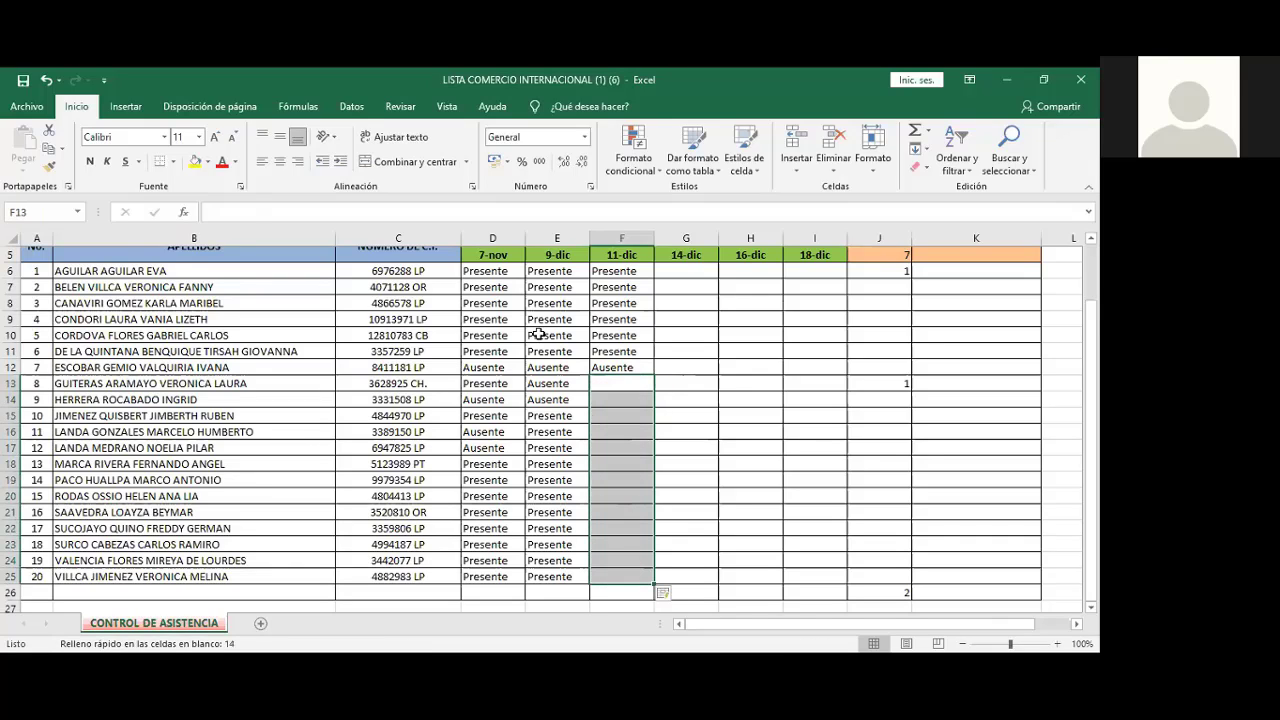
- Fill the 11-dic attendance with Presente for student 8, Ausente for student 9 and Presente for student 10 (F13:F15)
{"action": "left_click", "coordinate": [616, 381]}
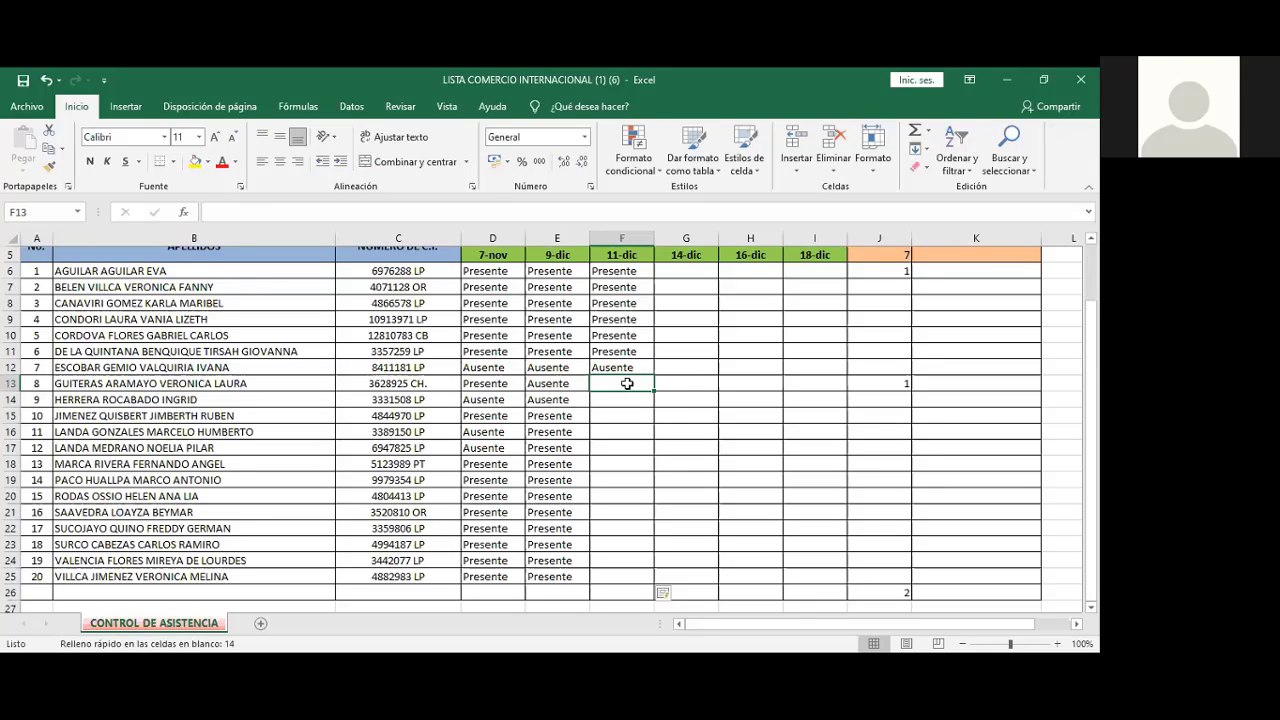
{"action": "type", "text": "Presente"}
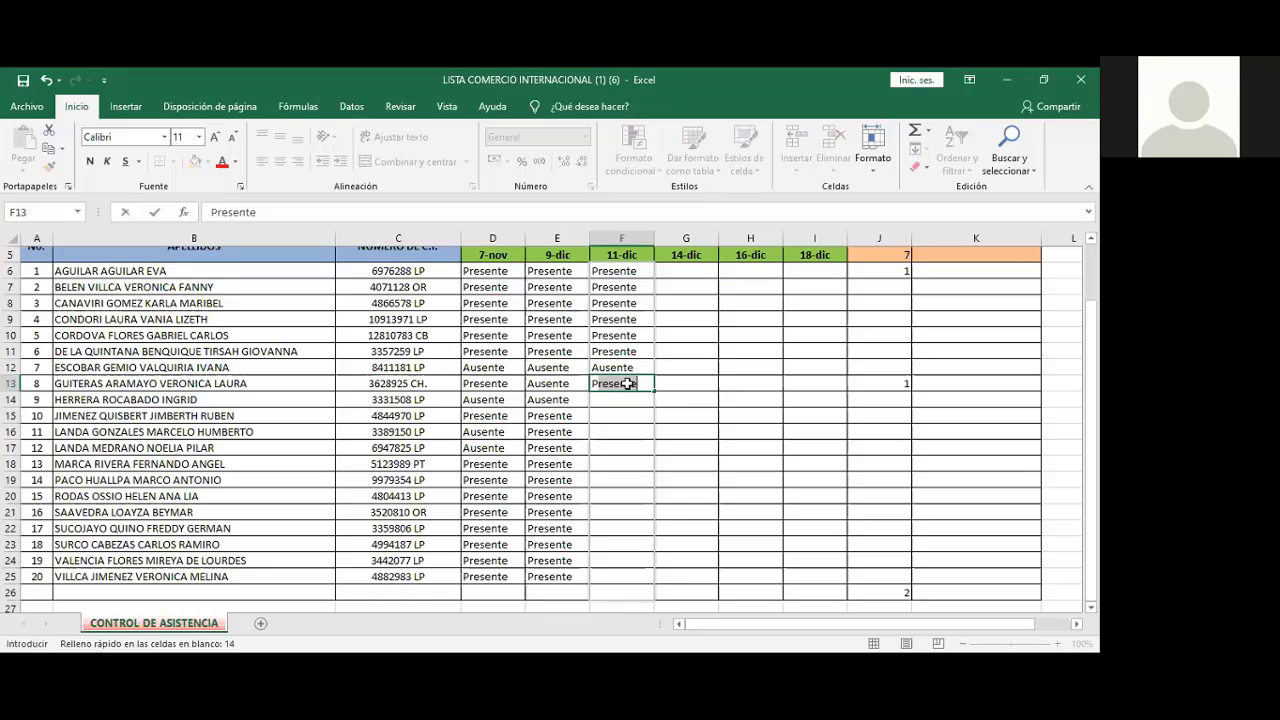
{"action": "key", "text": "Return"}
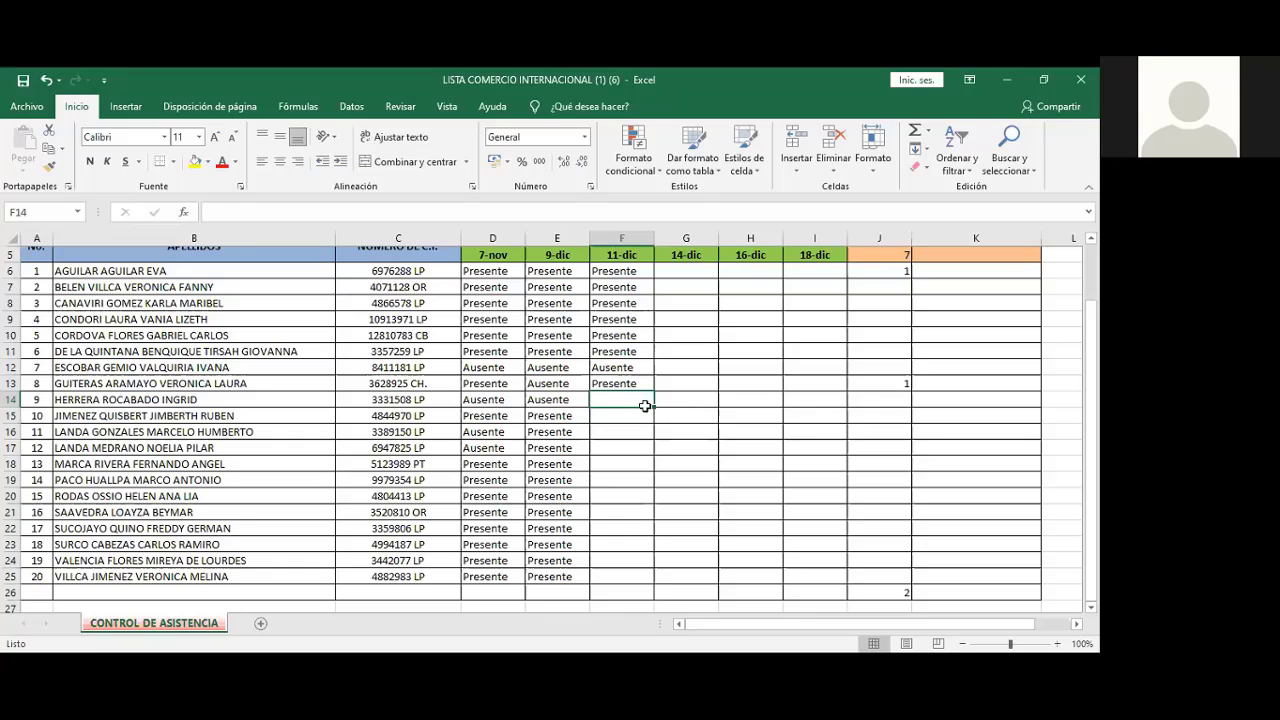
{"action": "type", "text": "Ausente"}
{"action": "key", "text": "Return"}
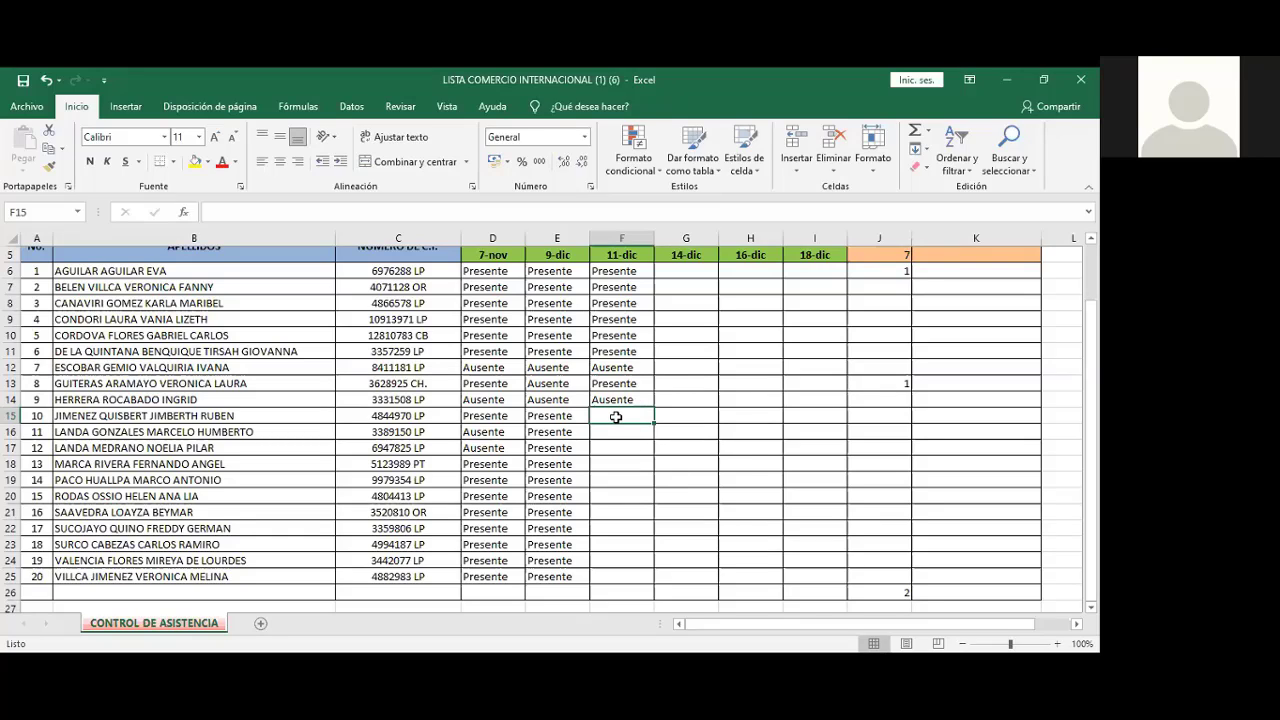
{"action": "type", "text": "Presente"}
{"action": "key", "text": "Return"}
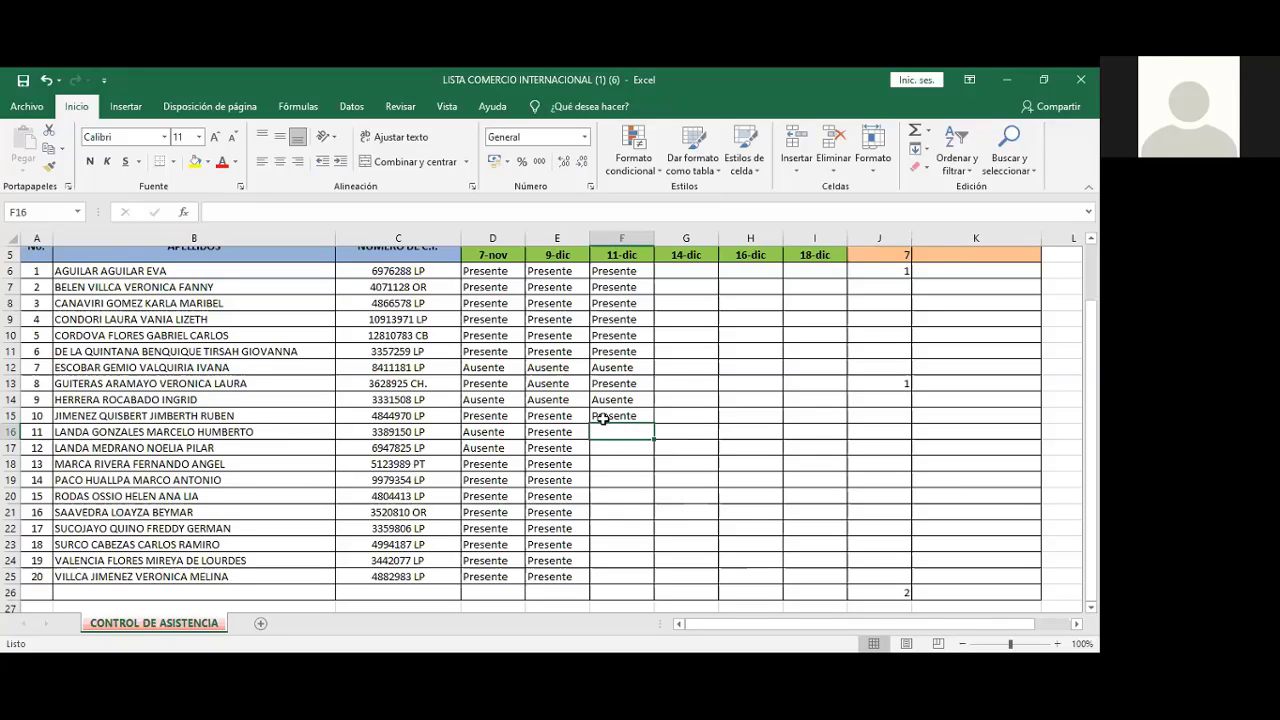
- Record Presente for student 11 and Ausente for student 12 in the 11-dic column (F16:F17)
{"action": "type", "text": "Presente"}
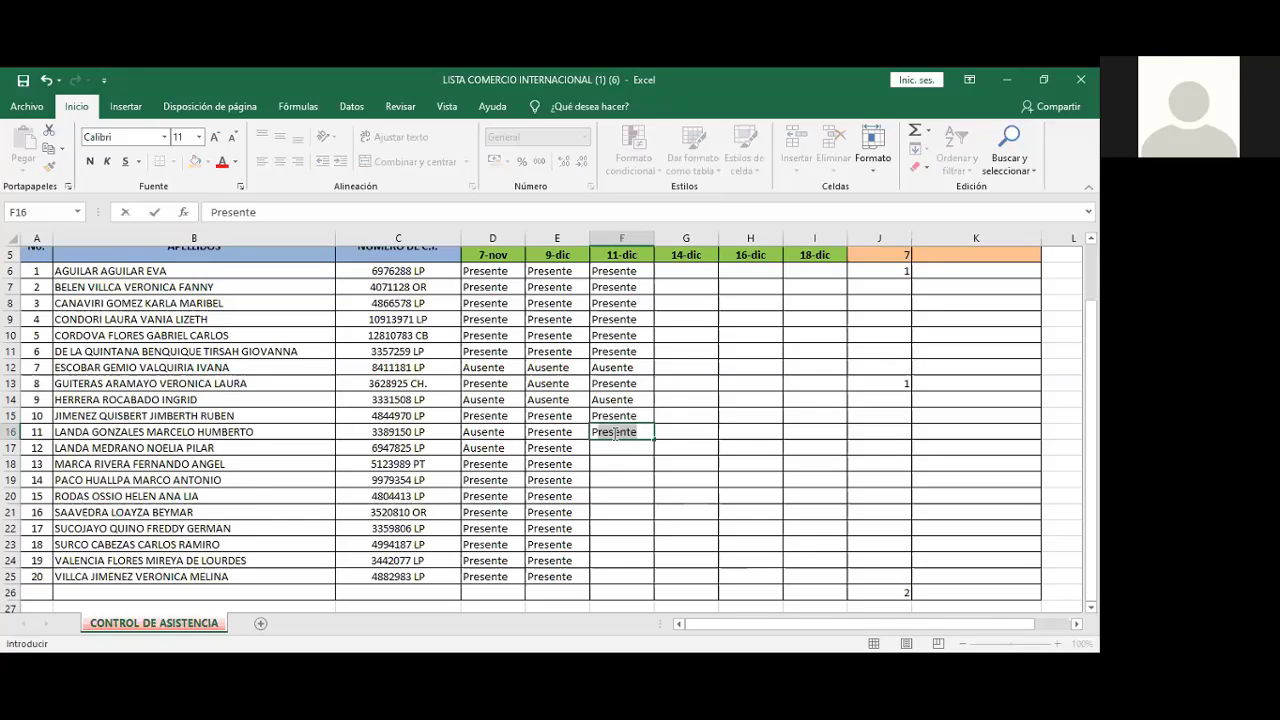
{"action": "key", "text": "Return"}
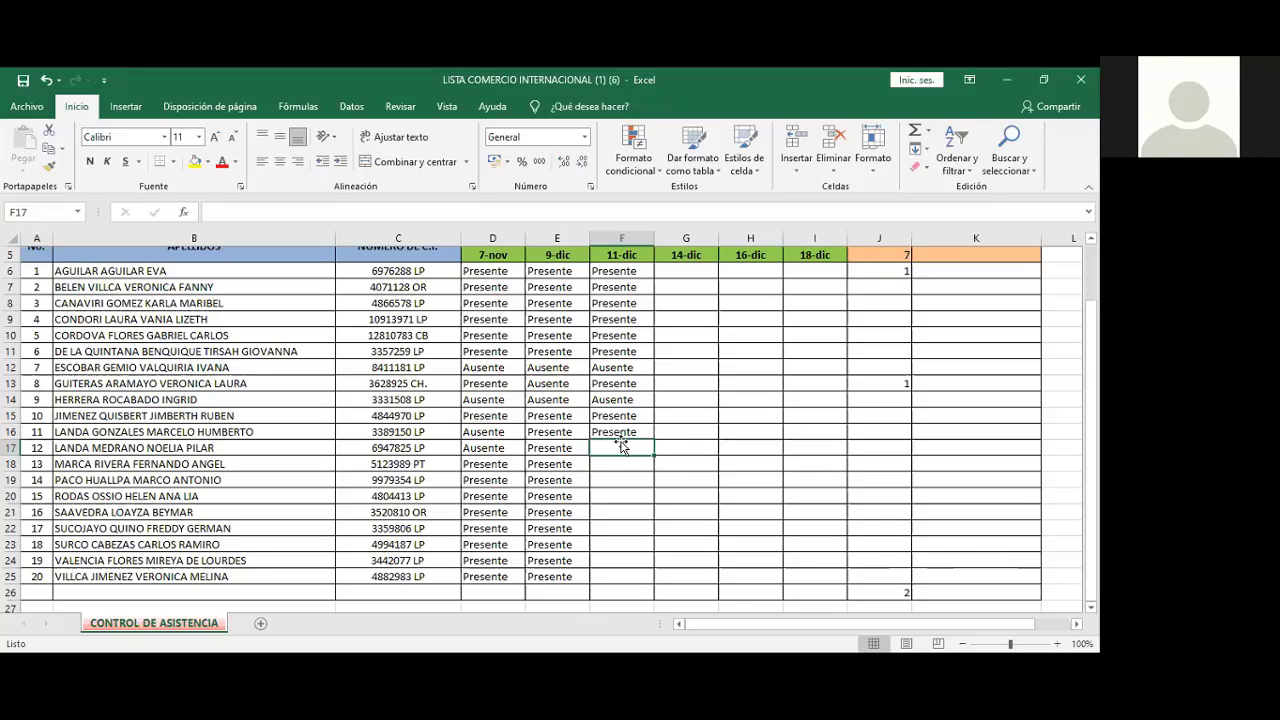
{"action": "type", "text": "Ausente"}
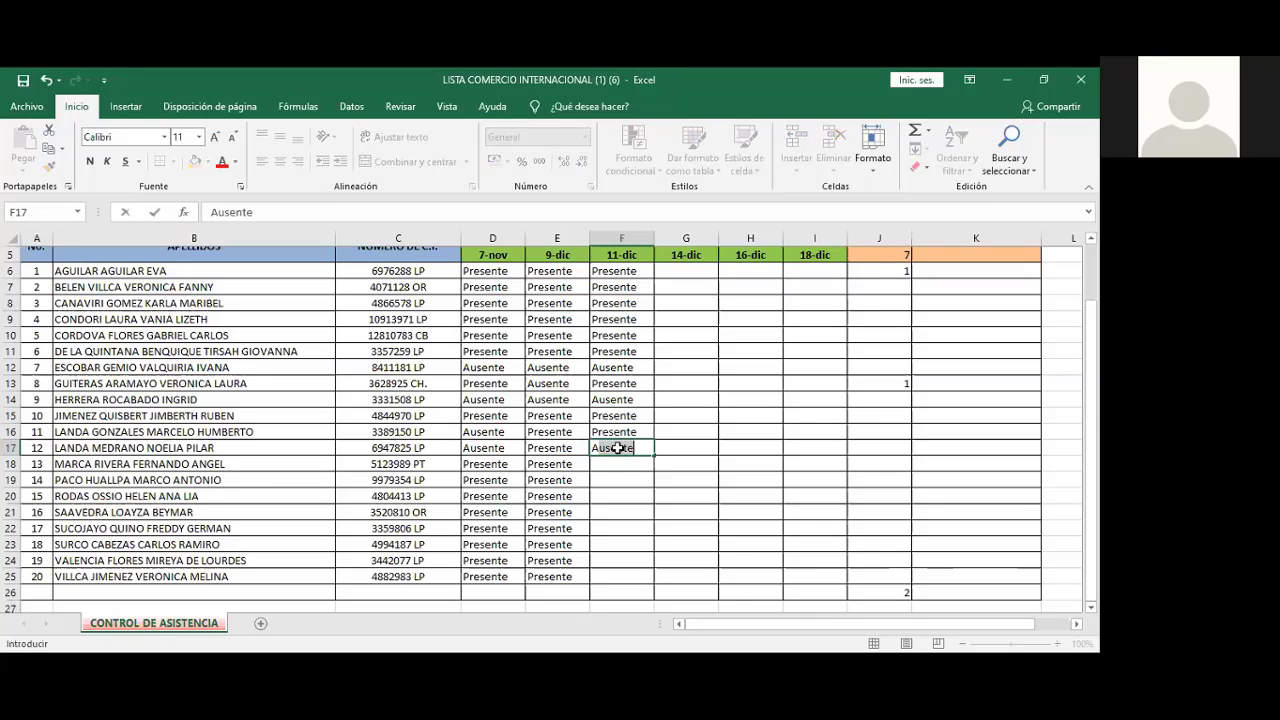
{"action": "key", "text": "Return"}
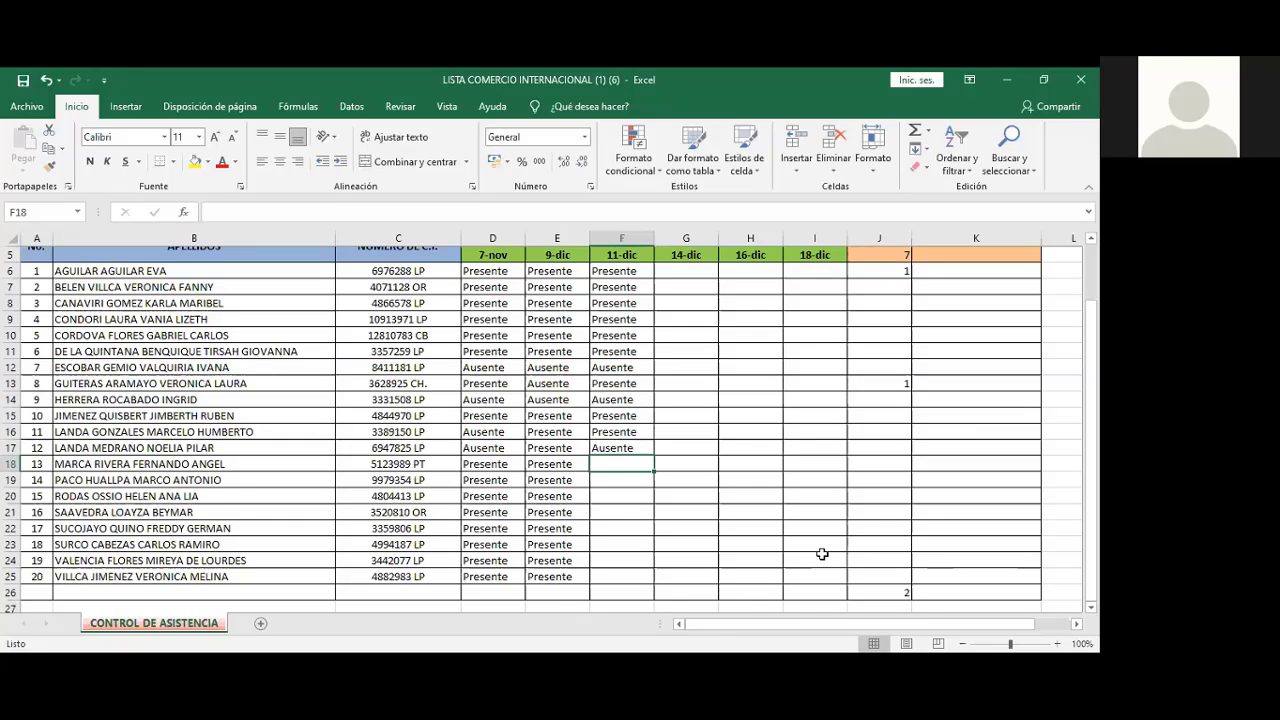
- Record Presente in the 11-dic column for students 13 to 16 (cells F18 to F21)
{"action": "double_click", "coordinate": [623, 464]}
{"action": "type", "text": "Presente"}
{"action": "key", "text": "Return"}
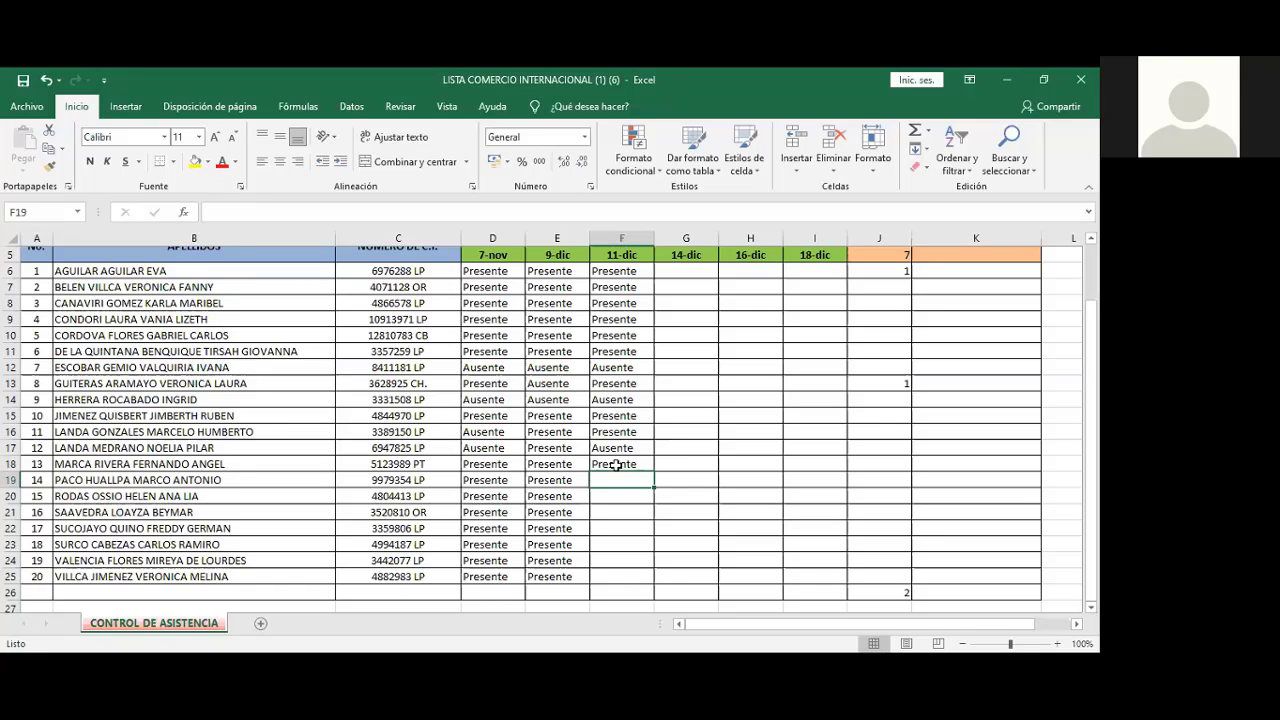
{"action": "type", "text": "Presente"}
{"action": "key", "text": "Return"}
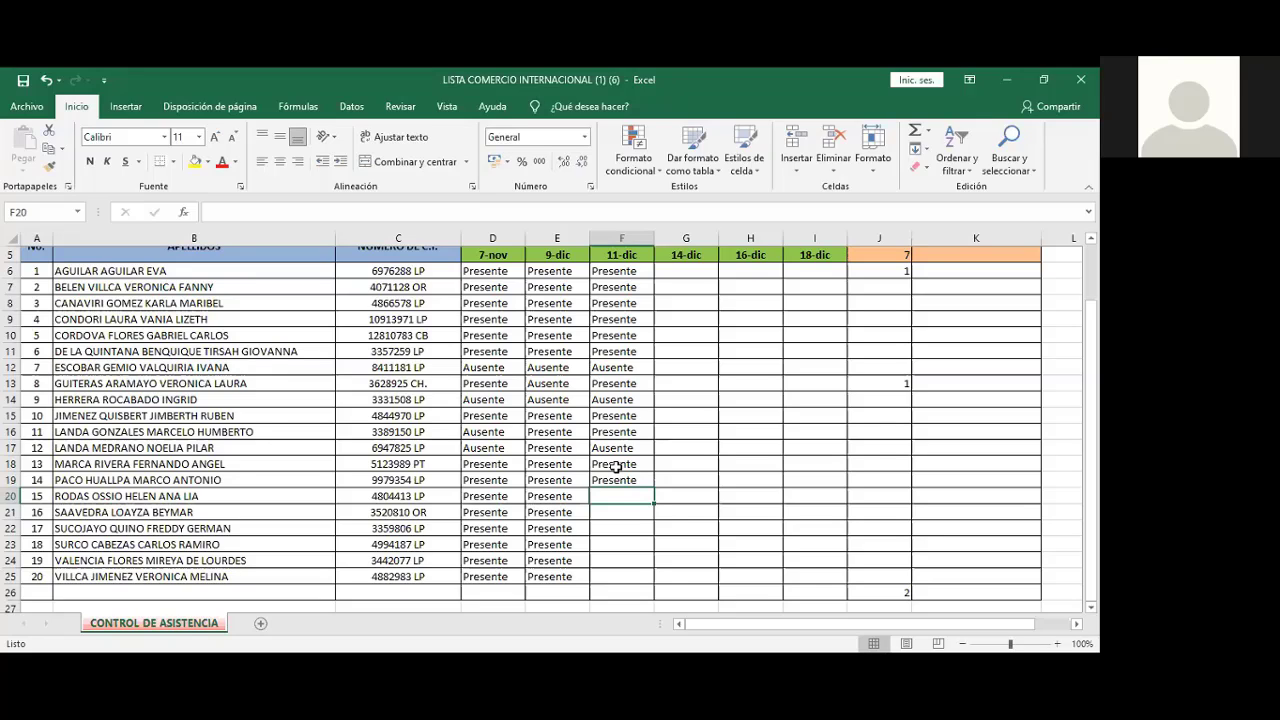
{"action": "type", "text": "Presente"}
{"action": "key", "text": "Return"}
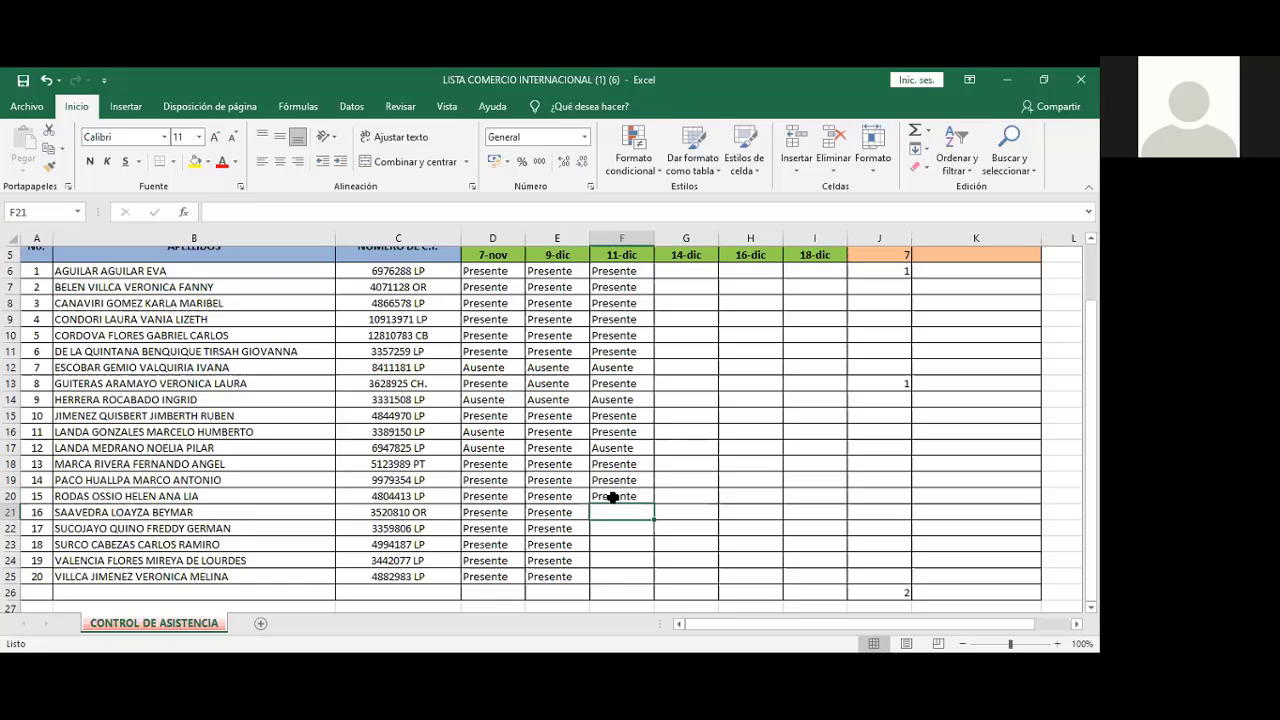
{"action": "type", "text": "Presente"}
{"action": "key", "text": "Return"}
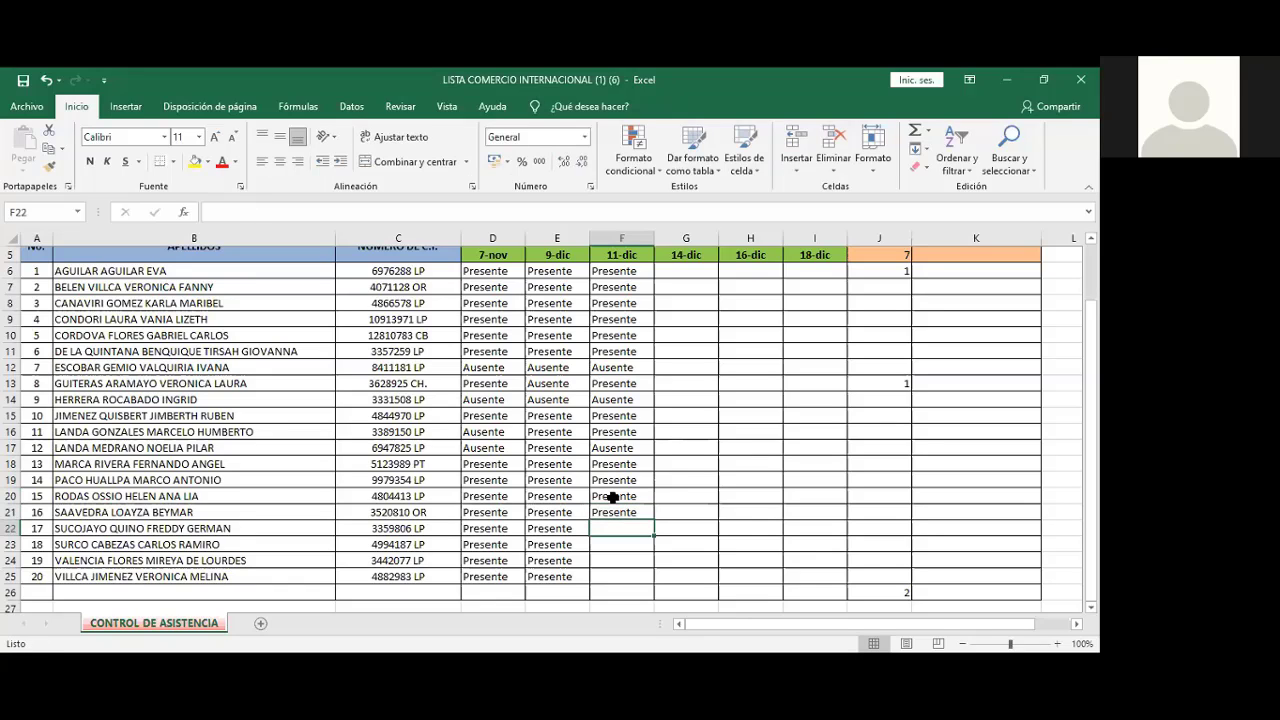
- Record Presente in the 11-dic column for students 17 and 18 (cells F22 and F23)
{"action": "key", "text": "Up"}
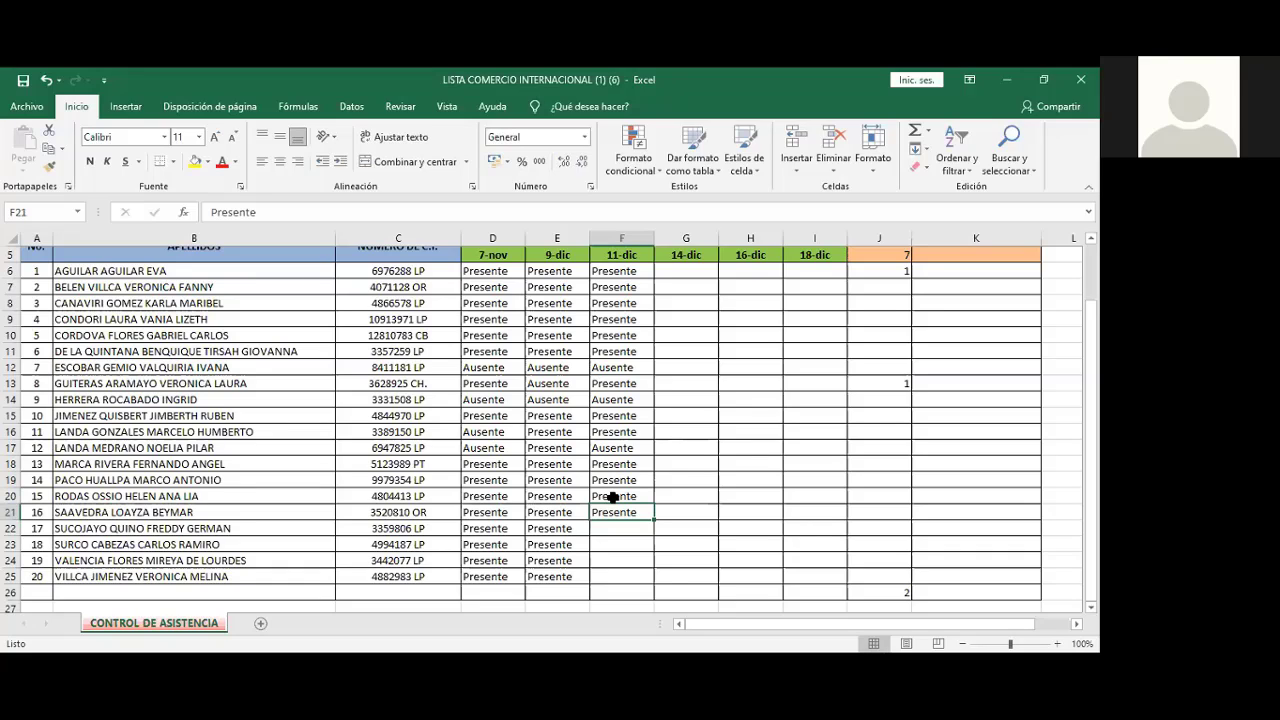
{"action": "key", "text": "Down"}
{"action": "type", "text": "P"}
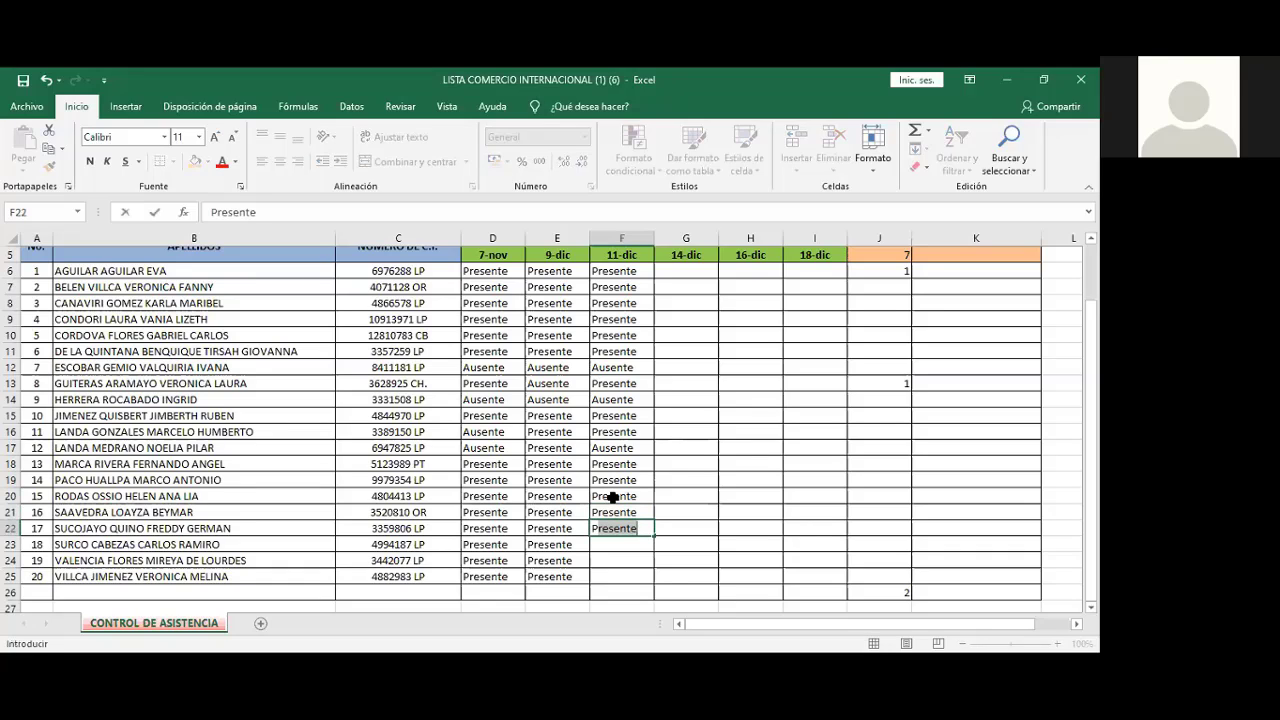
{"action": "key", "text": "Up"}
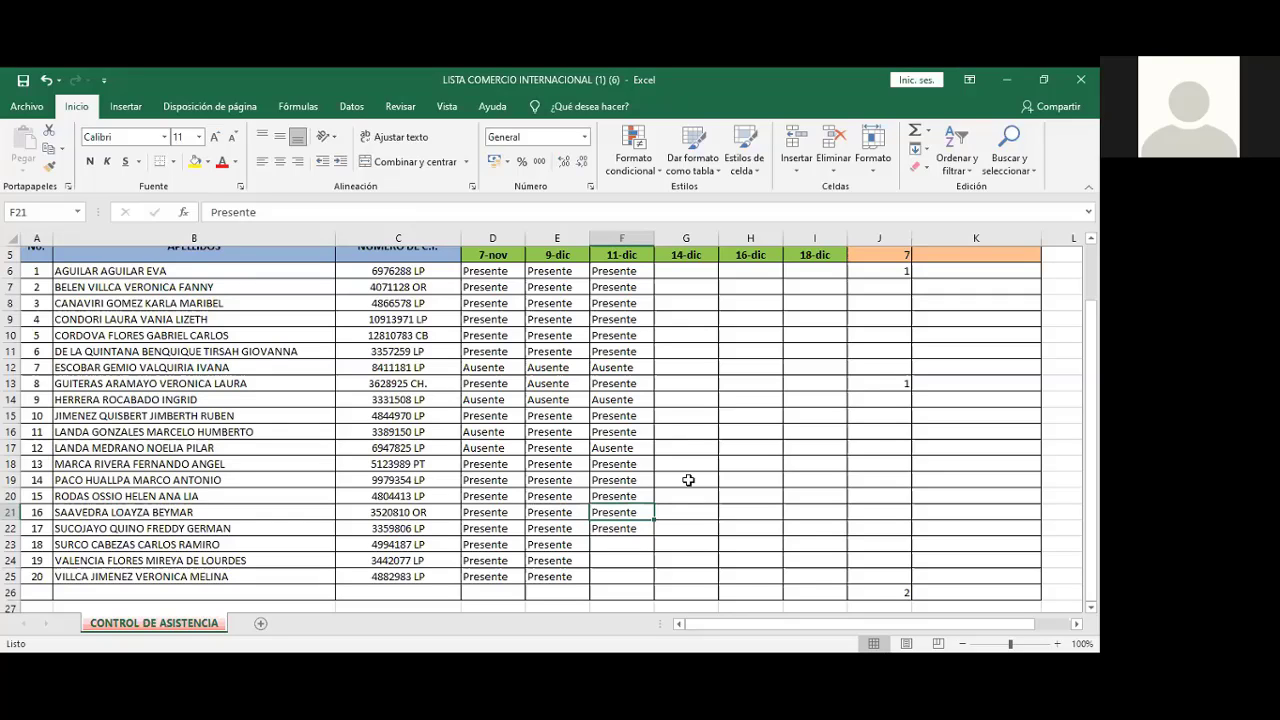
{"action": "left_click", "coordinate": [623, 545]}
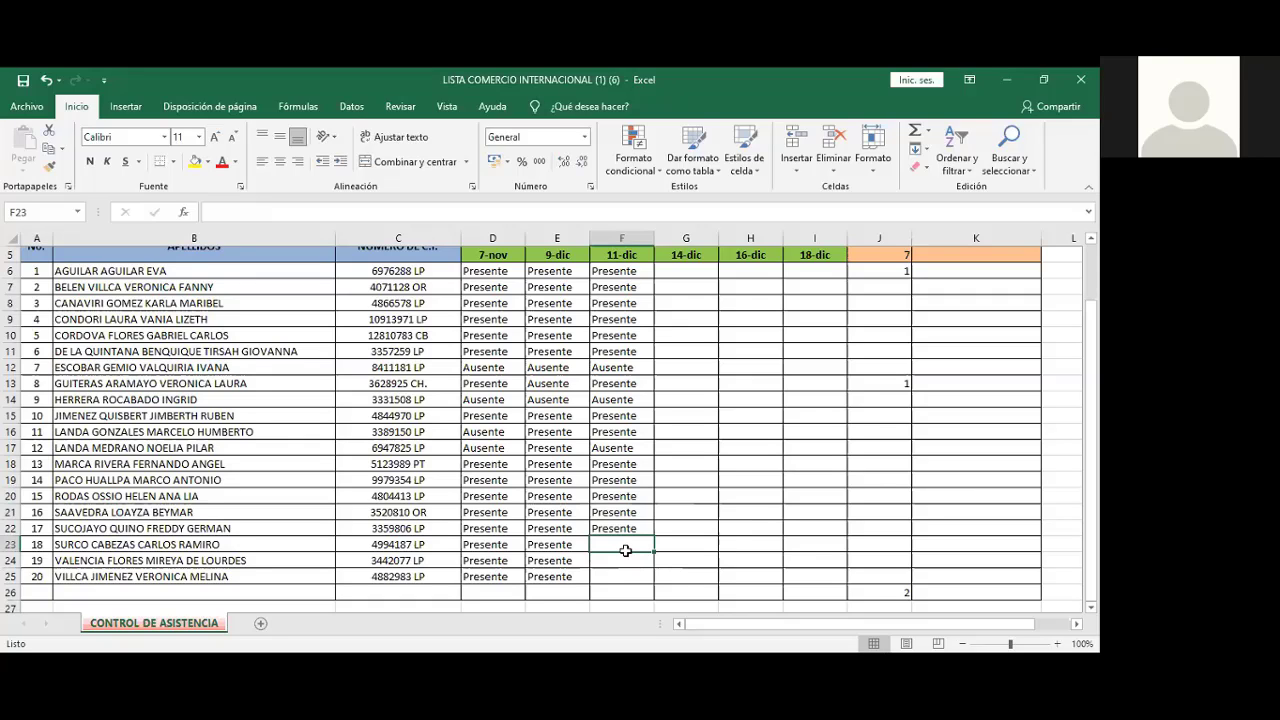
{"action": "type", "text": "Presente"}
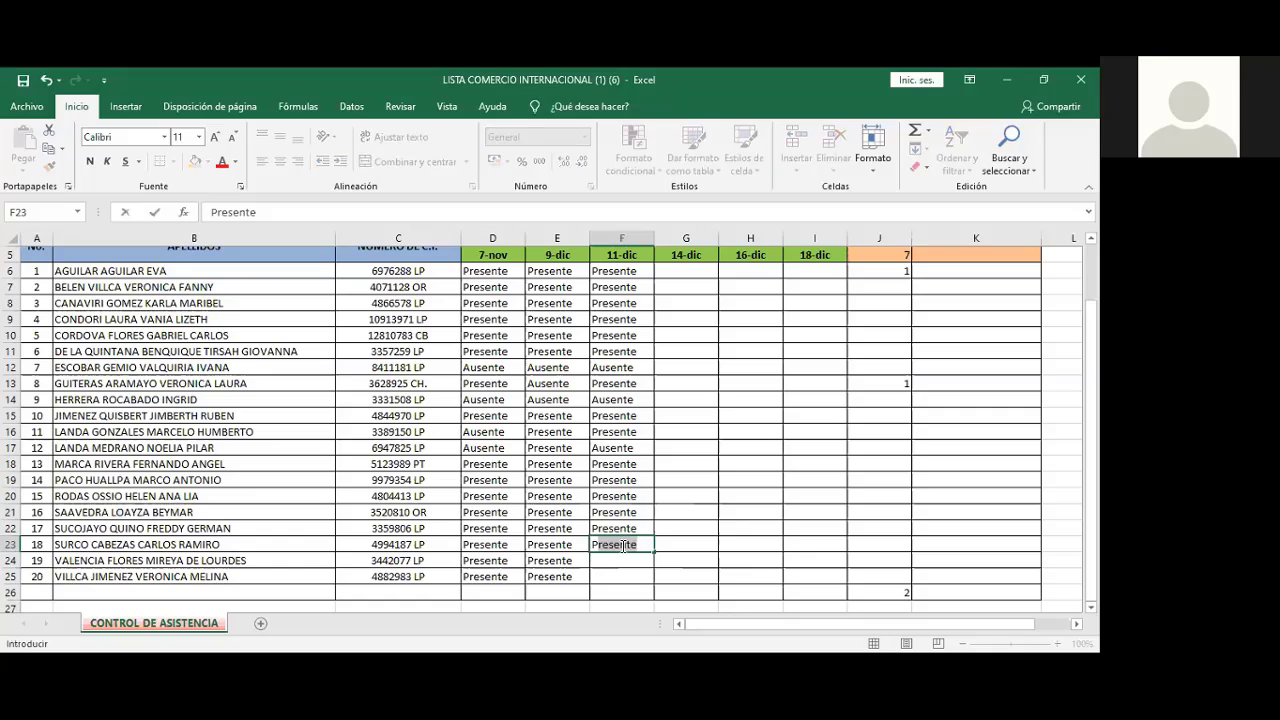
{"action": "key", "text": "Return"}
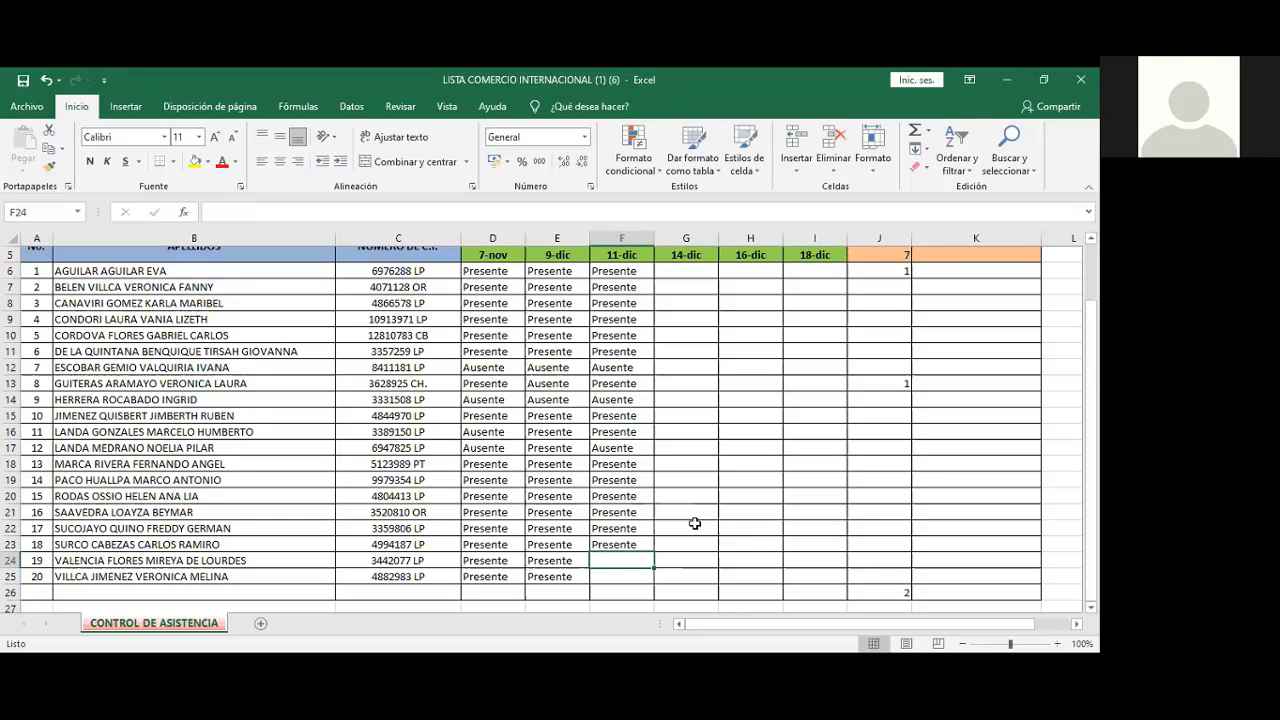
- Record Presente in the 11-dic column for students 19 and 20 (F24:F25) and save the workbook
{"action": "double_click", "coordinate": [616, 558]}
{"action": "type", "text": "Presente"}
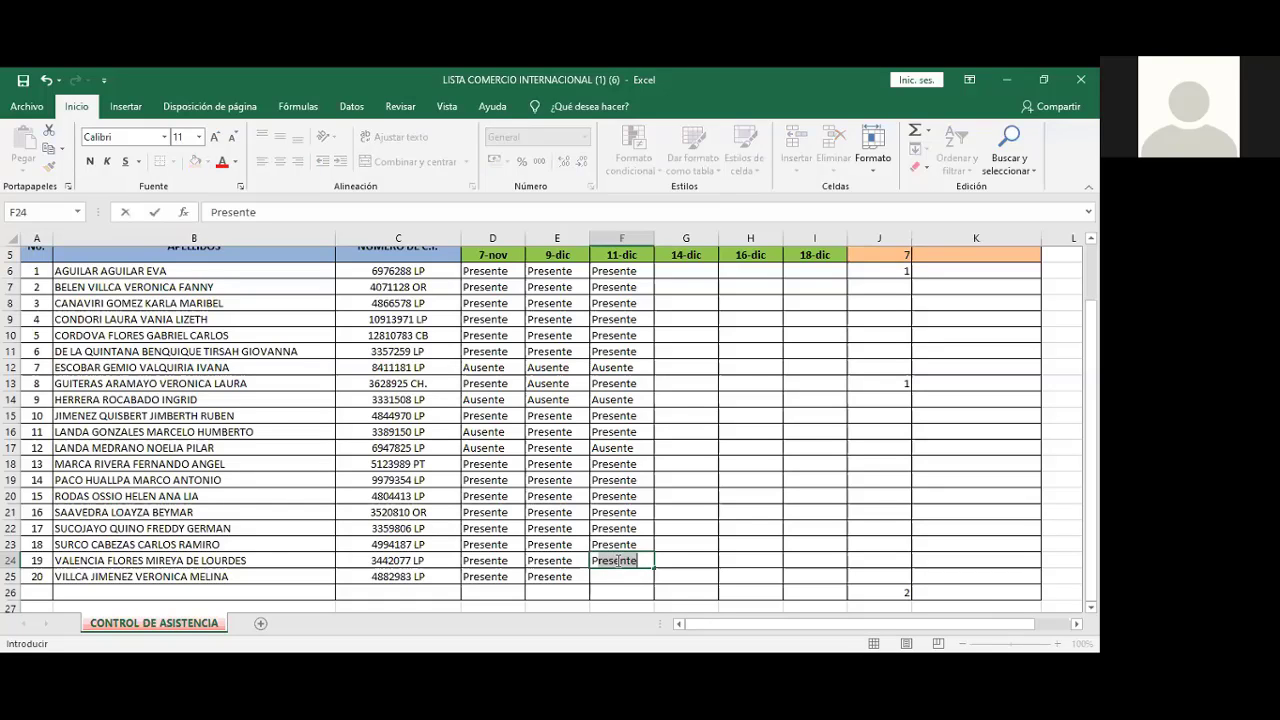
{"action": "key", "text": "Return"}
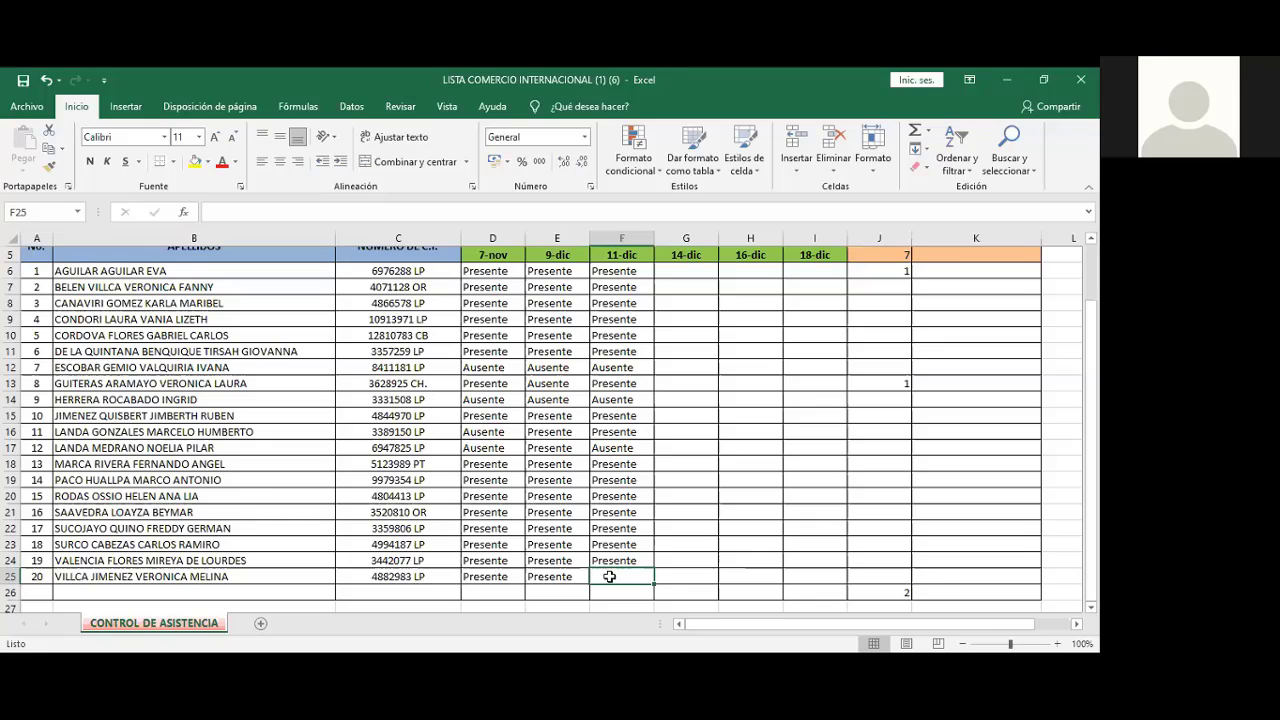
{"action": "type", "text": "Presente"}
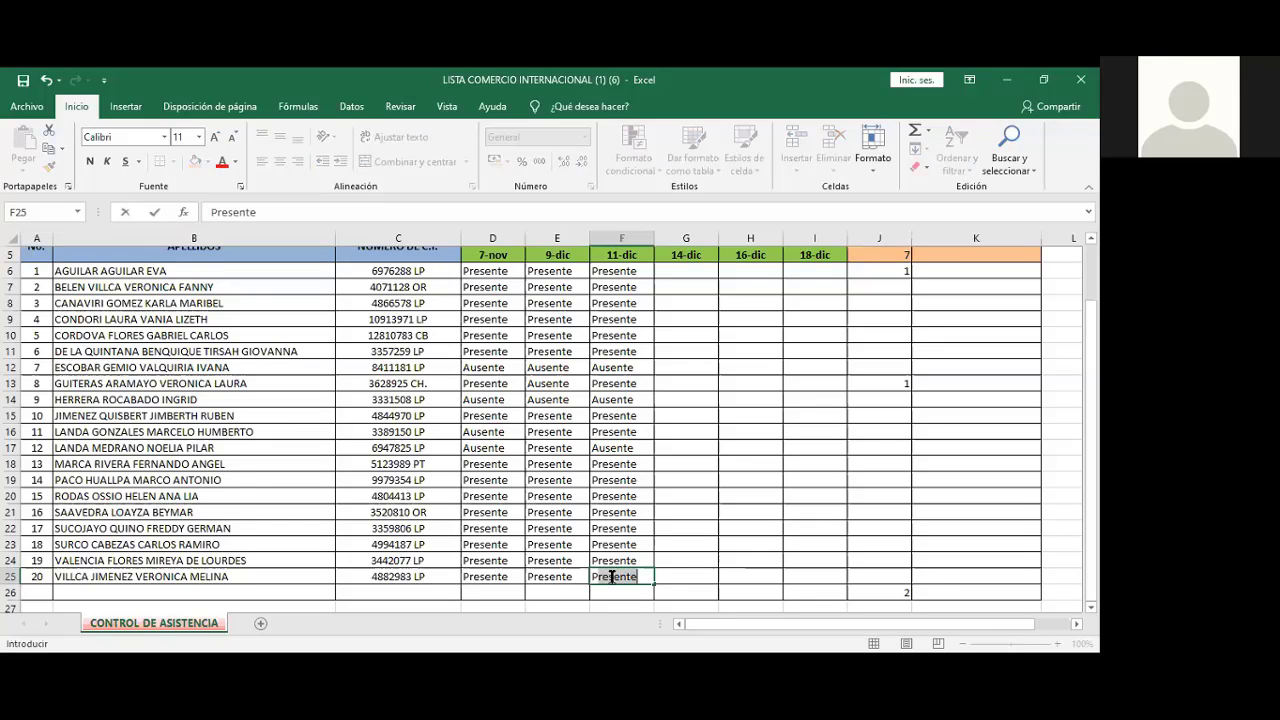
{"action": "key", "text": "Return"}
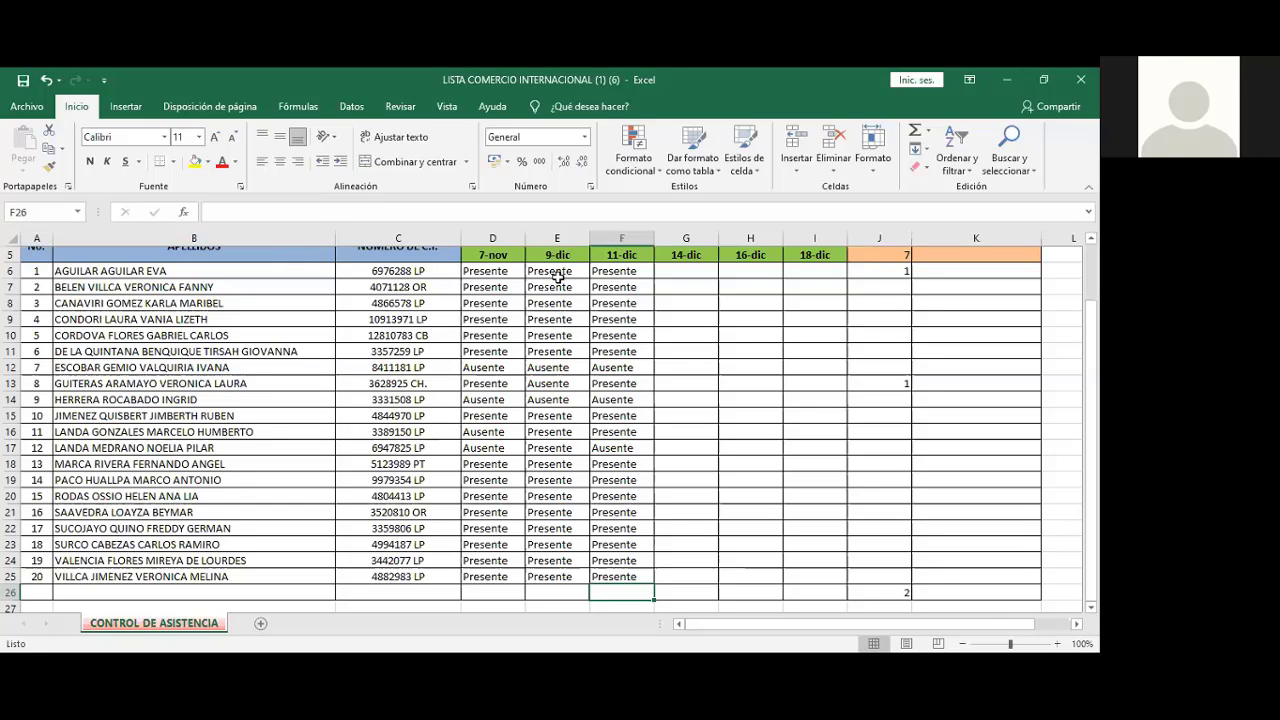
{"action": "left_click", "coordinate": [27, 106]}
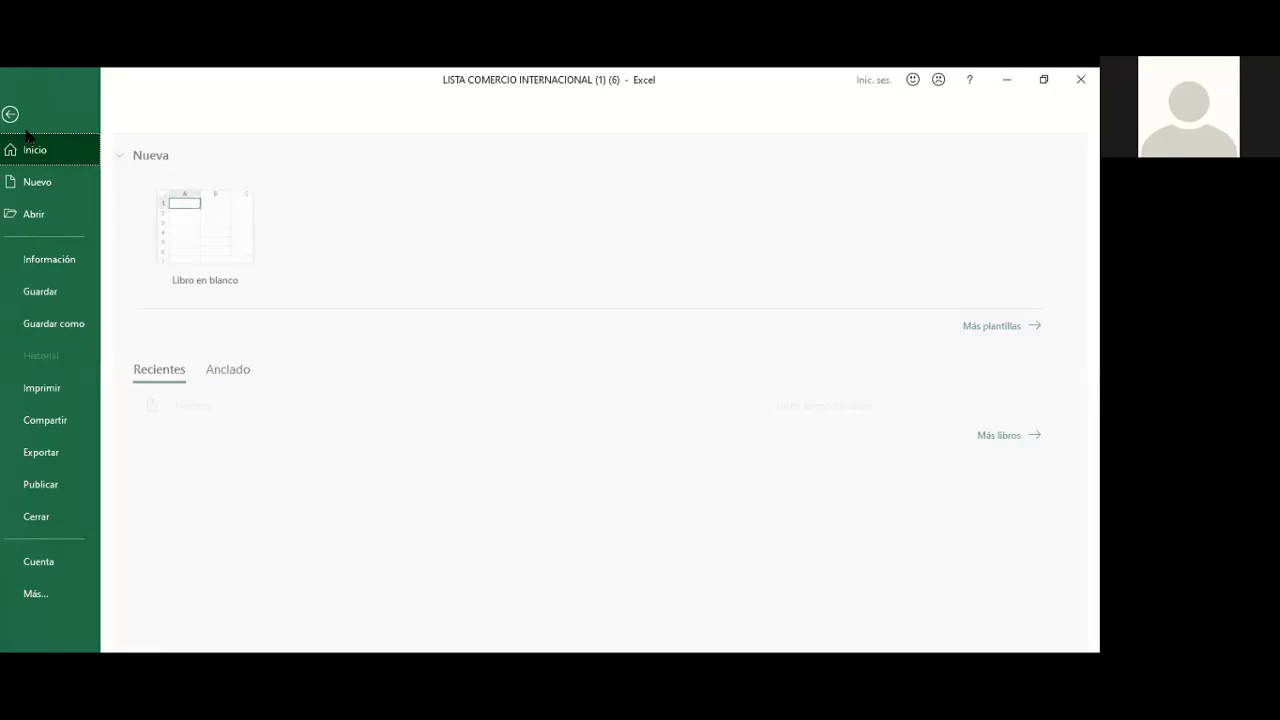
{"action": "left_click", "coordinate": [55, 290]}
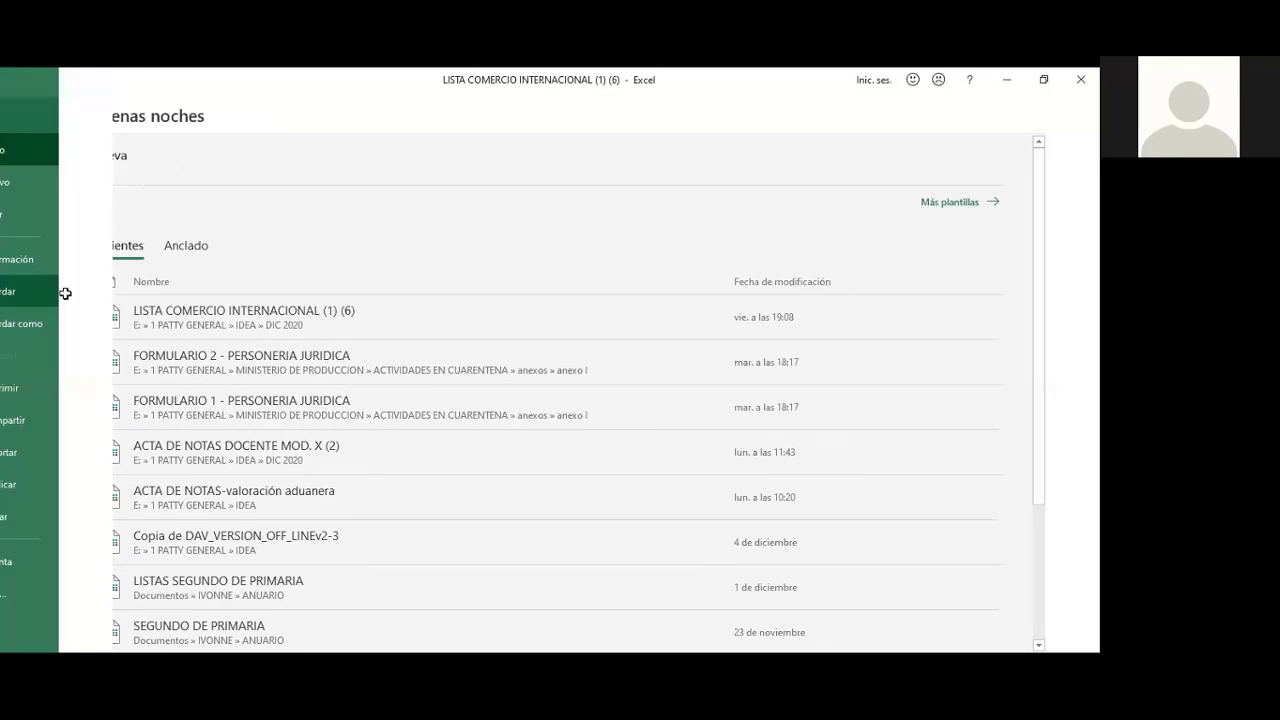